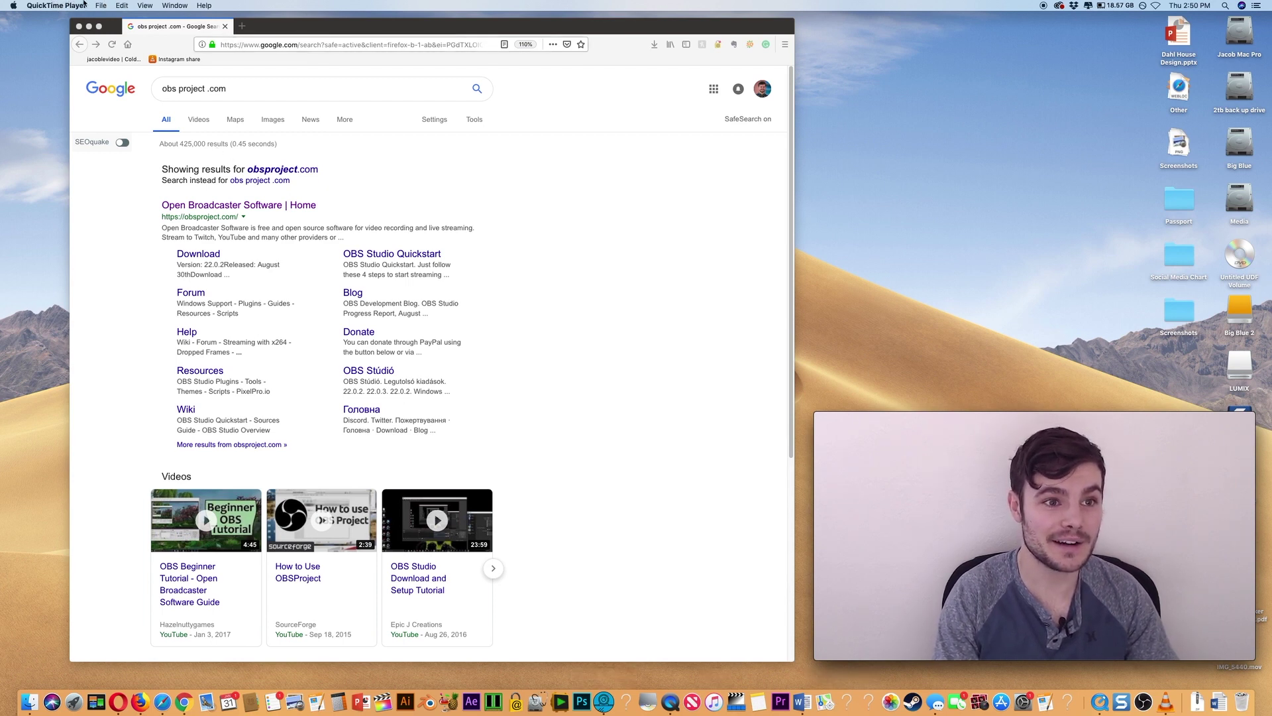
pyautogui.click(102, 5)
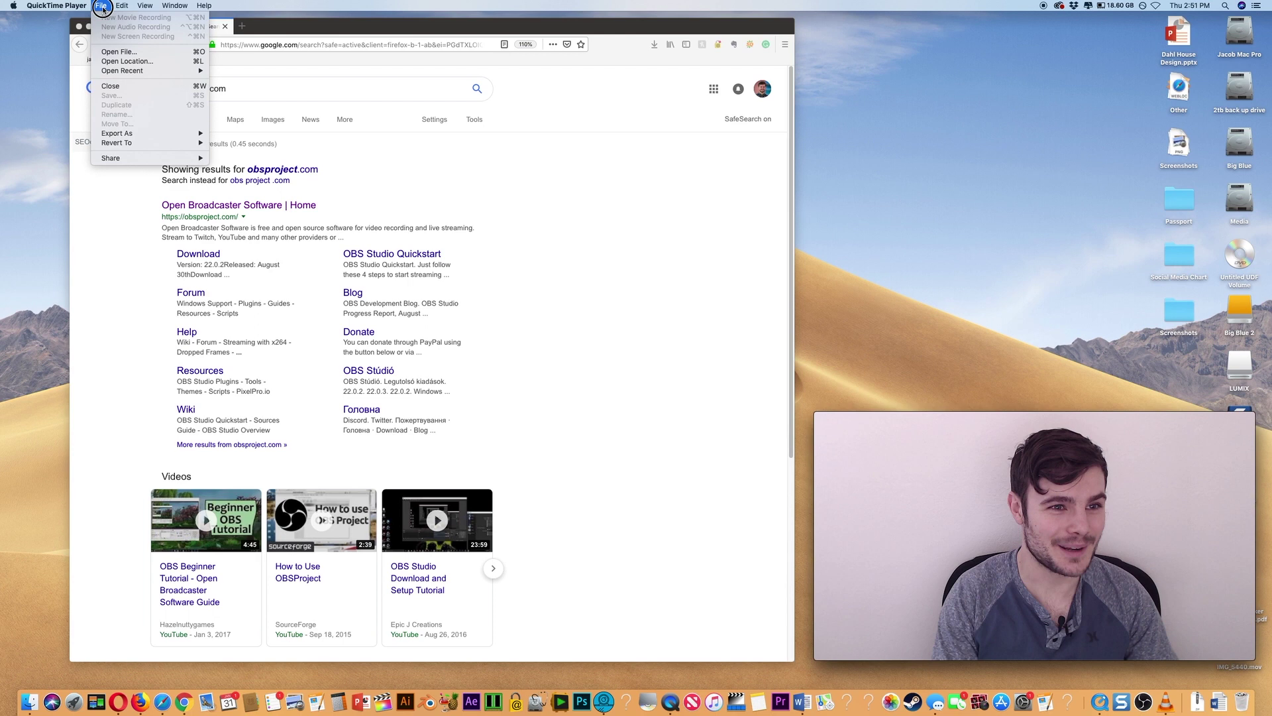
pyautogui.click(101, 5)
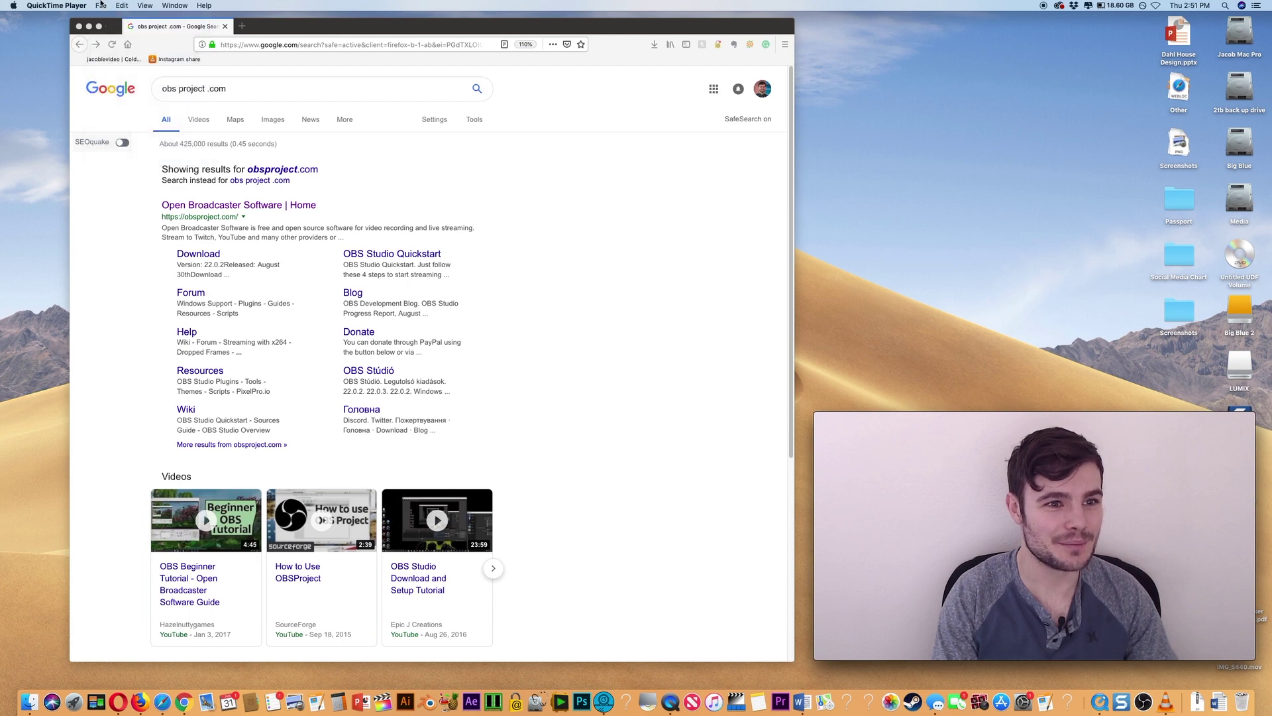
pyautogui.moveTo(909, 495)
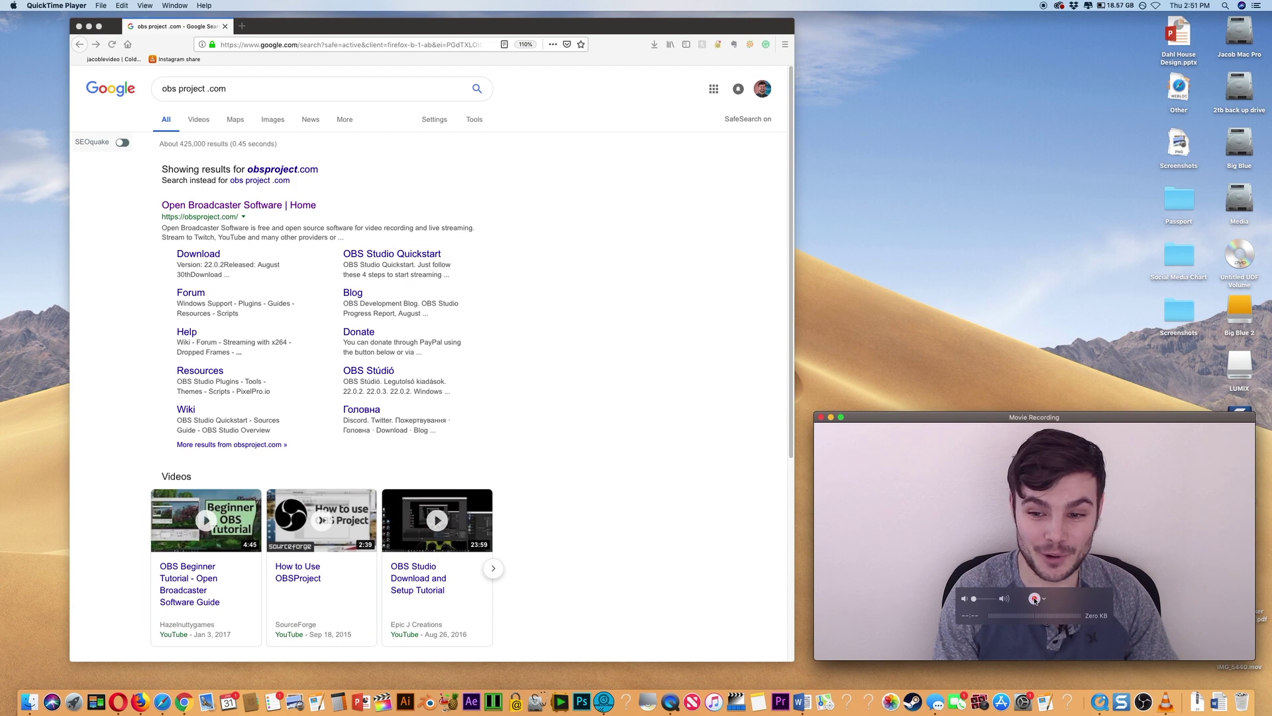
pyautogui.moveTo(984, 418); pyautogui.dragTo(983, 412)
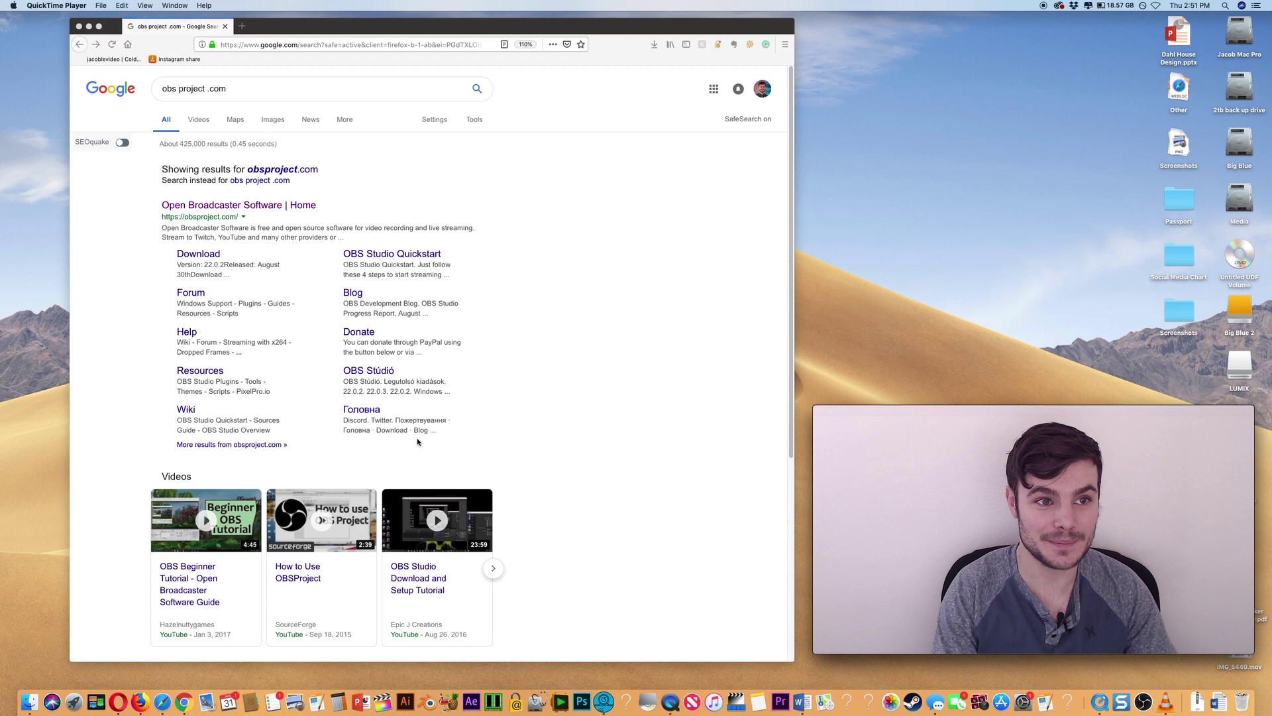
pyautogui.click(100, 6)
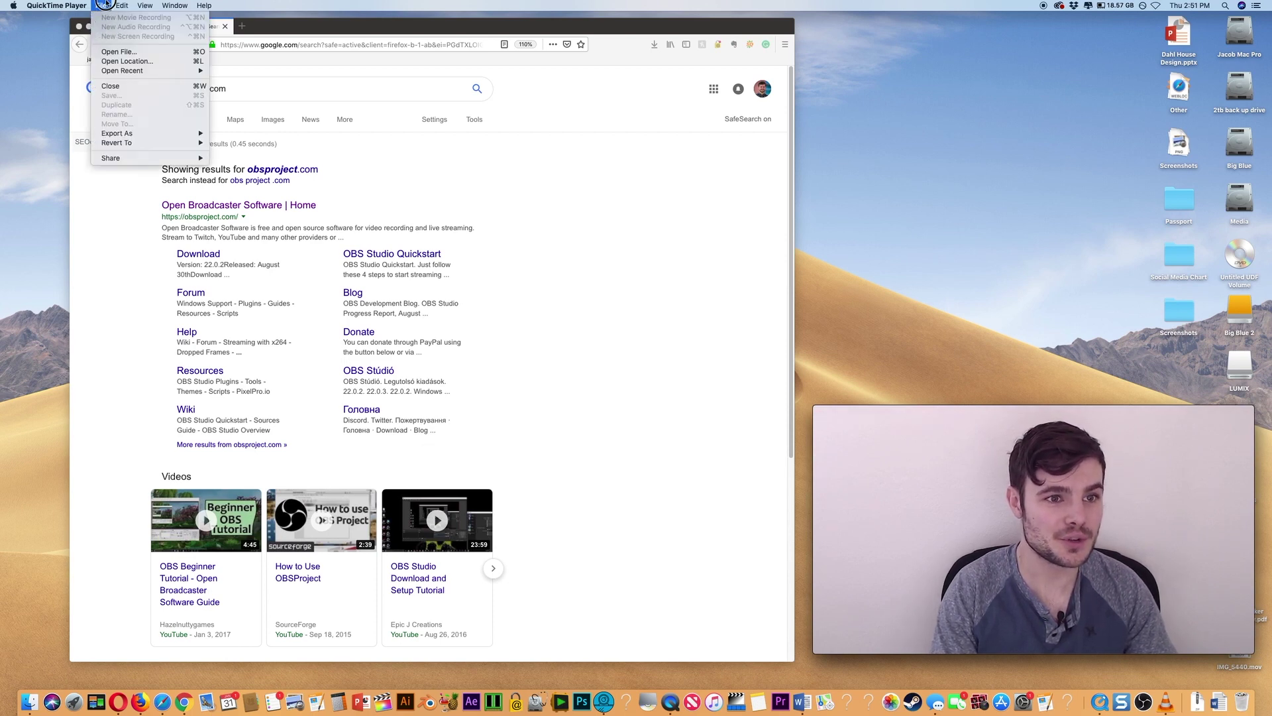
pyautogui.click(104, 4)
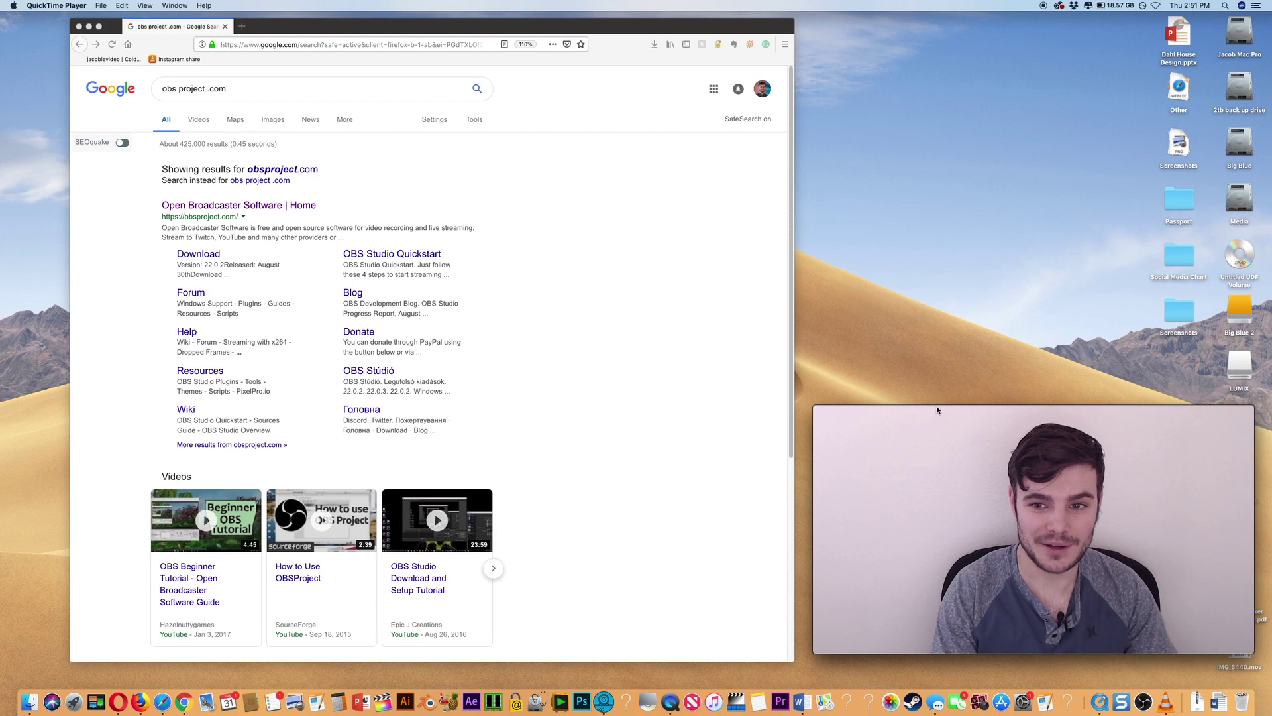
pyautogui.moveTo(938, 410)
pyautogui.mouseDown()
pyautogui.moveTo(943, 346)
pyautogui.moveTo(911, 378)
pyautogui.moveTo(922, 420)
pyautogui.mouseUp()
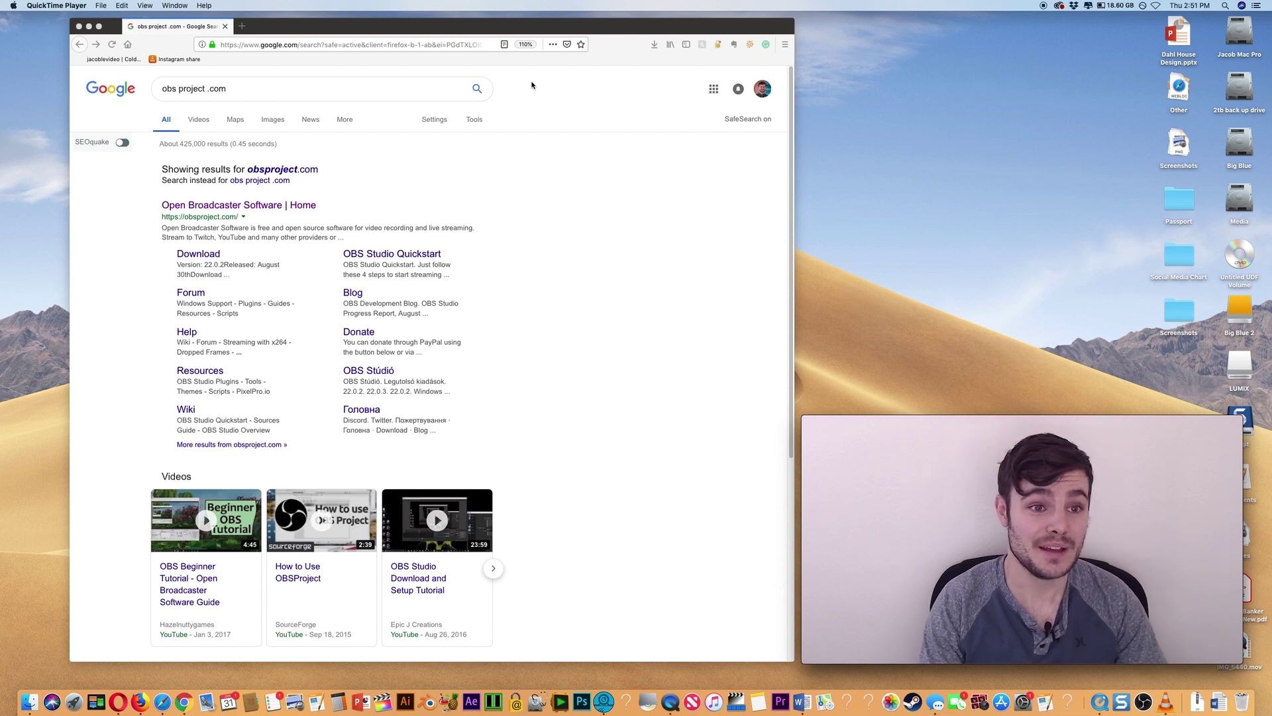
# - Download the macOS 10.11+ OBS installer obs-mac-22.0.3-installer.pkg from obsproject.com and reveal it in Downloads
pyautogui.moveTo(459, 30); pyautogui.dragTo(460, 30)
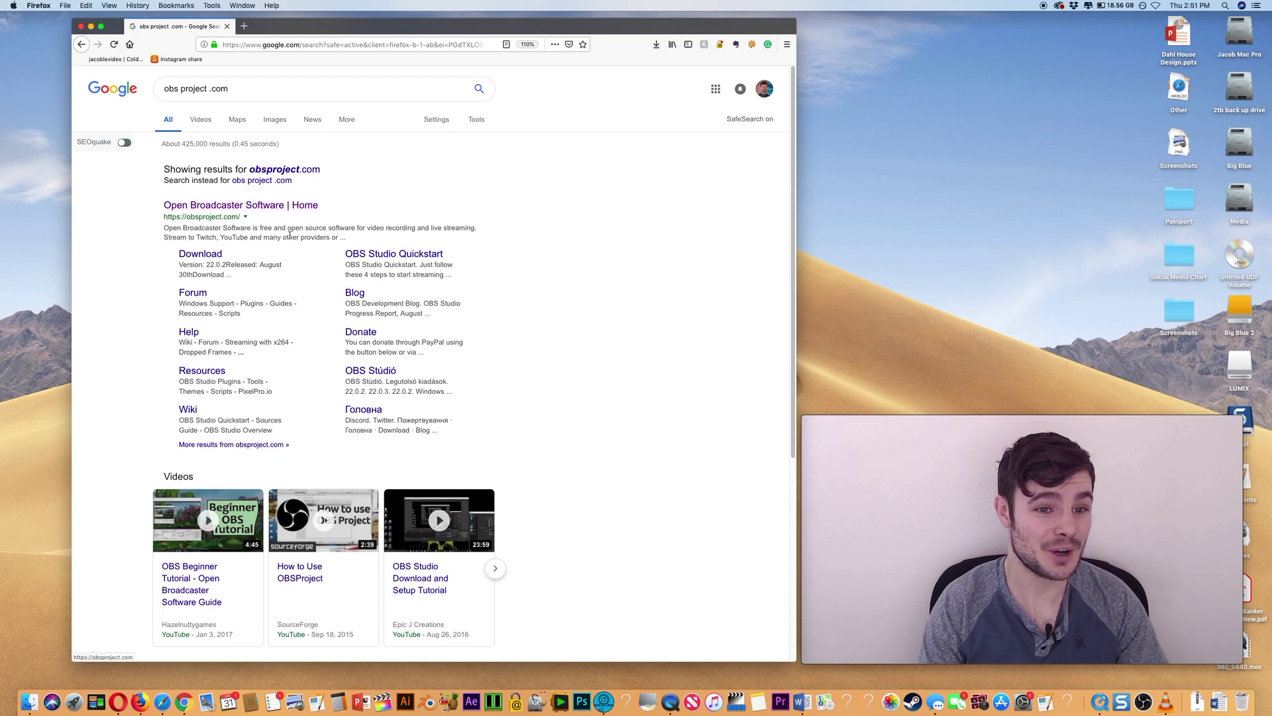
pyautogui.click(251, 209)
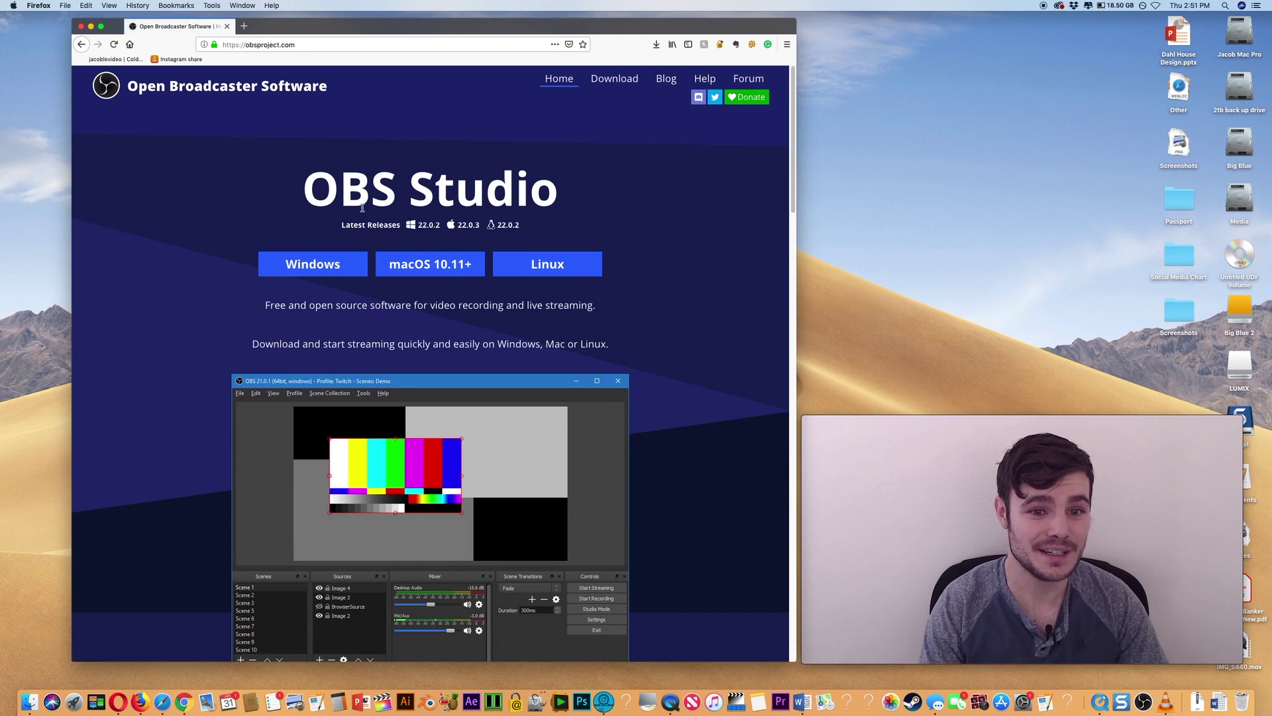
pyautogui.click(445, 265)
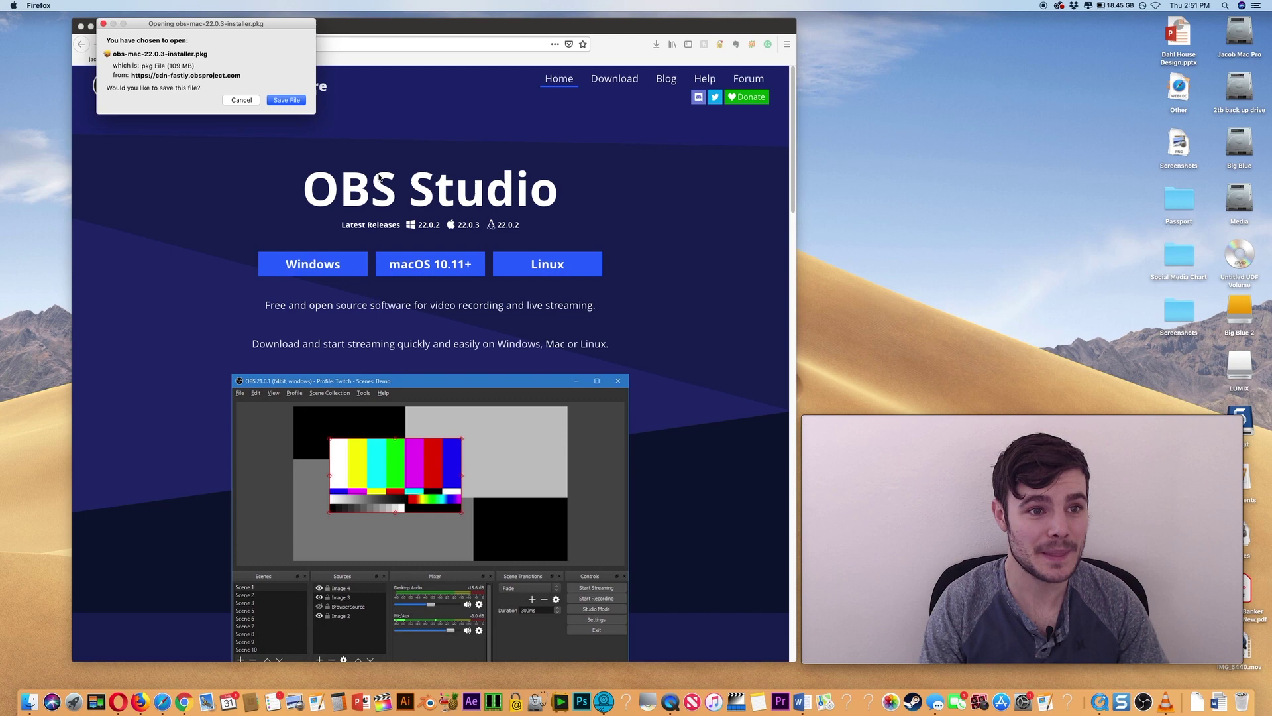
pyautogui.click(273, 100)
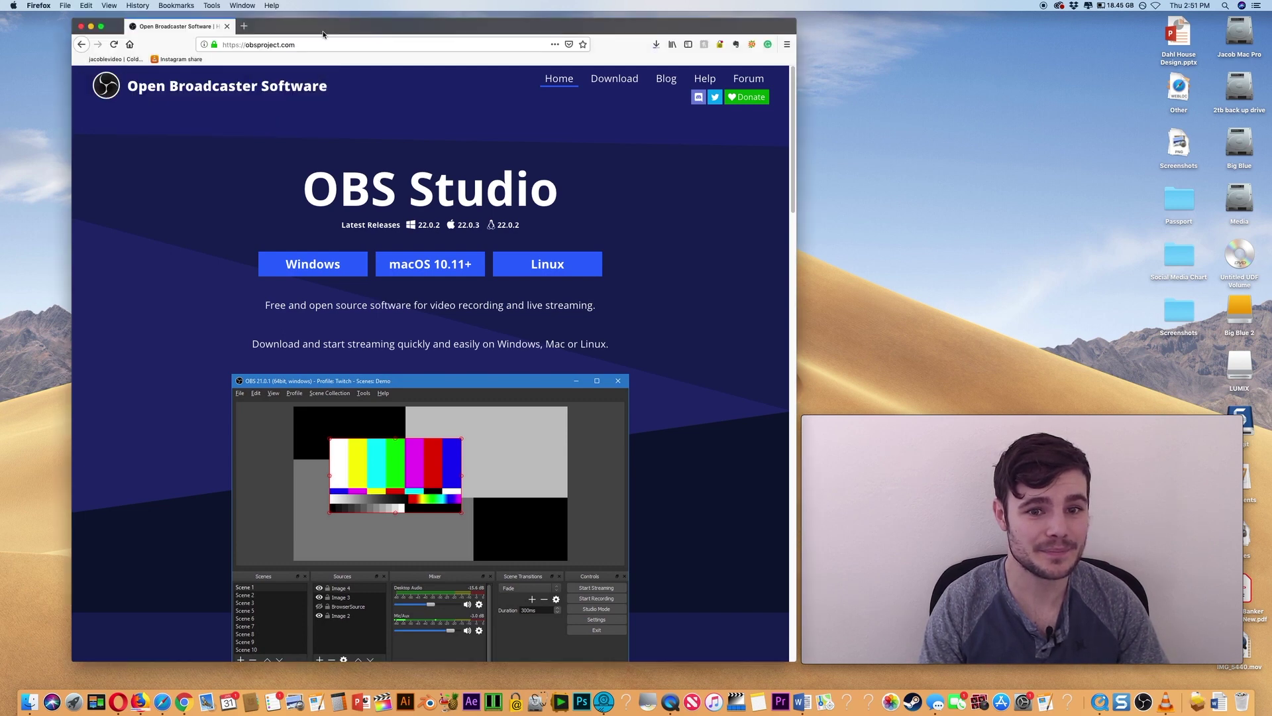
pyautogui.click(658, 46)
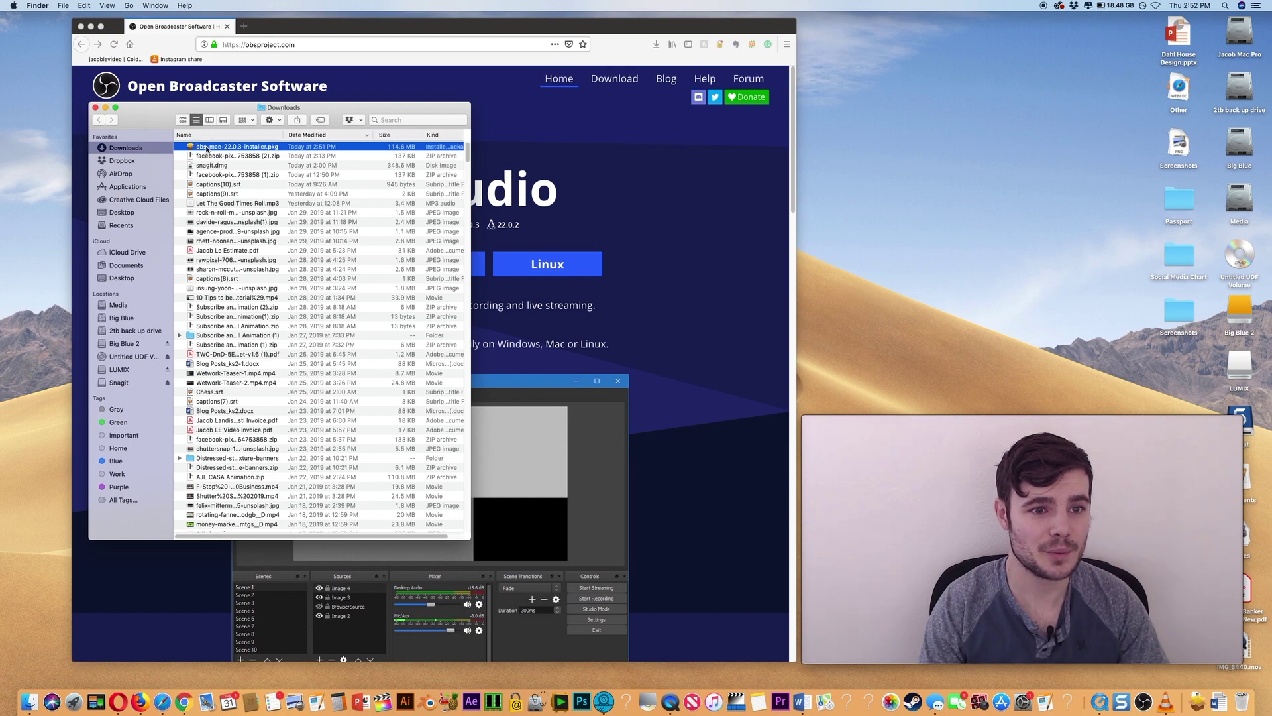
# - Run the OBS installer package, authorize it with the administrator password, and close it when finished
pyautogui.doubleClick(206, 147)
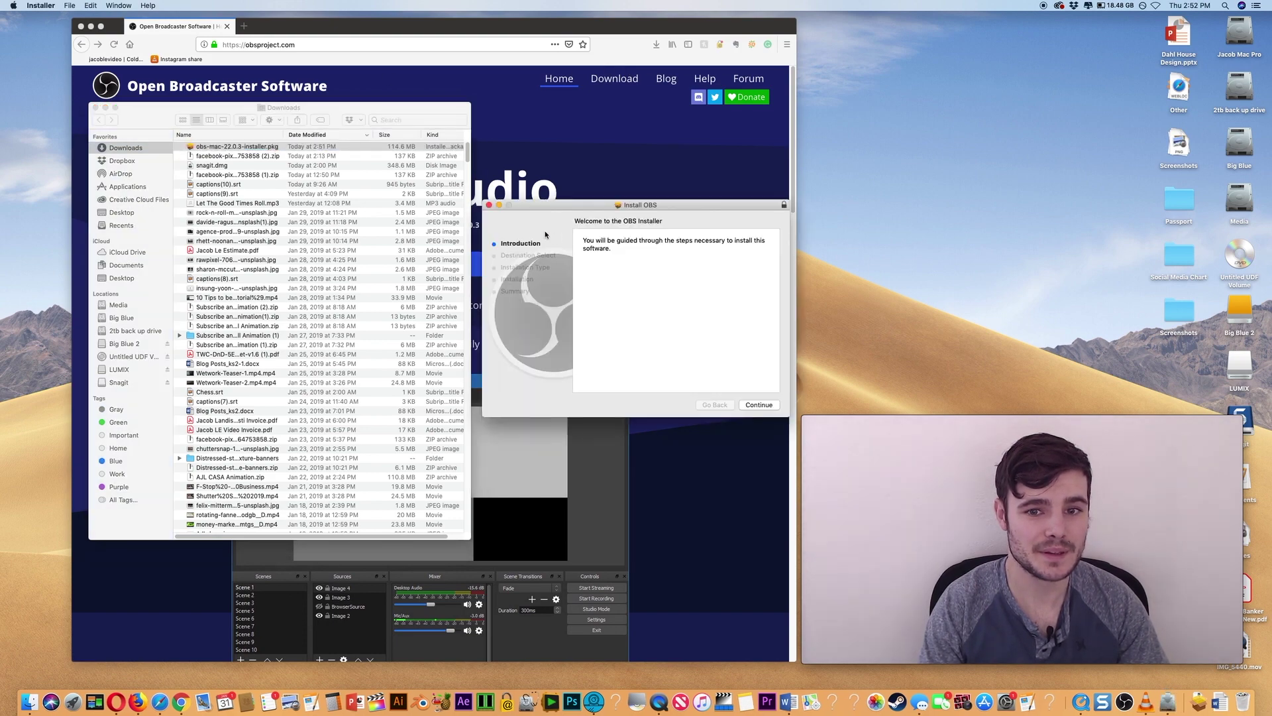
pyautogui.click(759, 405)
pyautogui.click(759, 405)
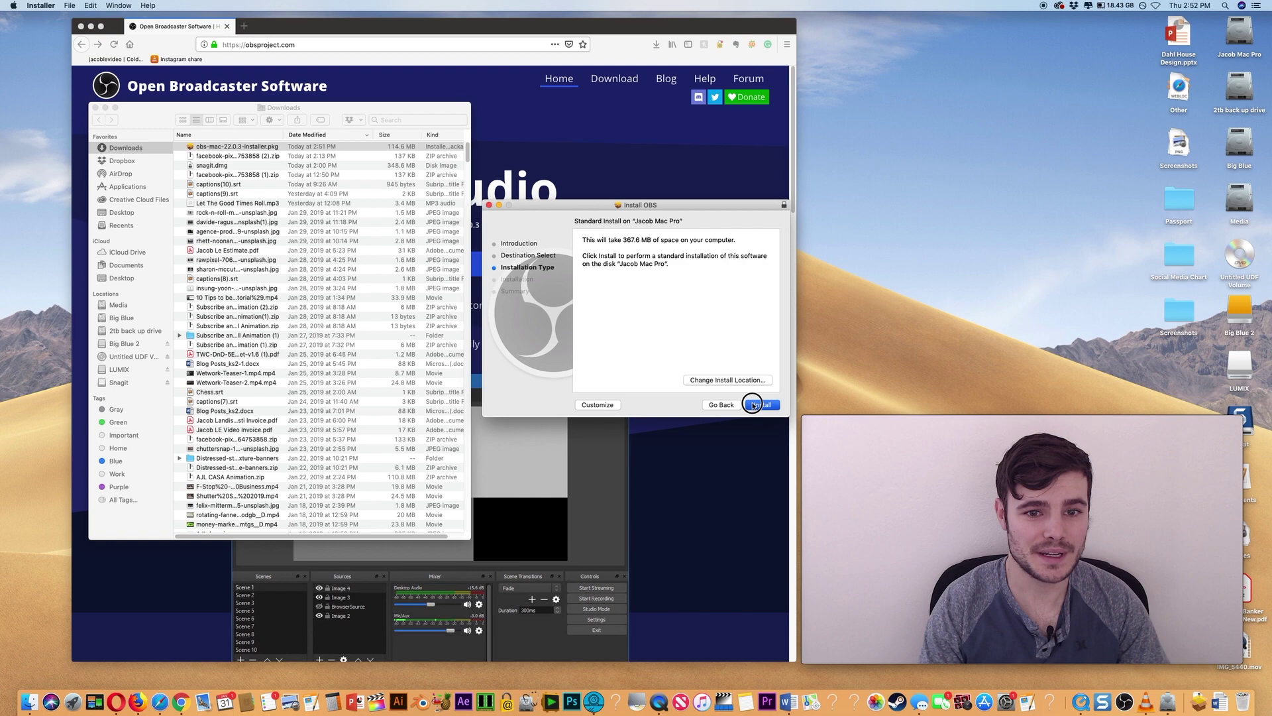
pyautogui.write('••••••')
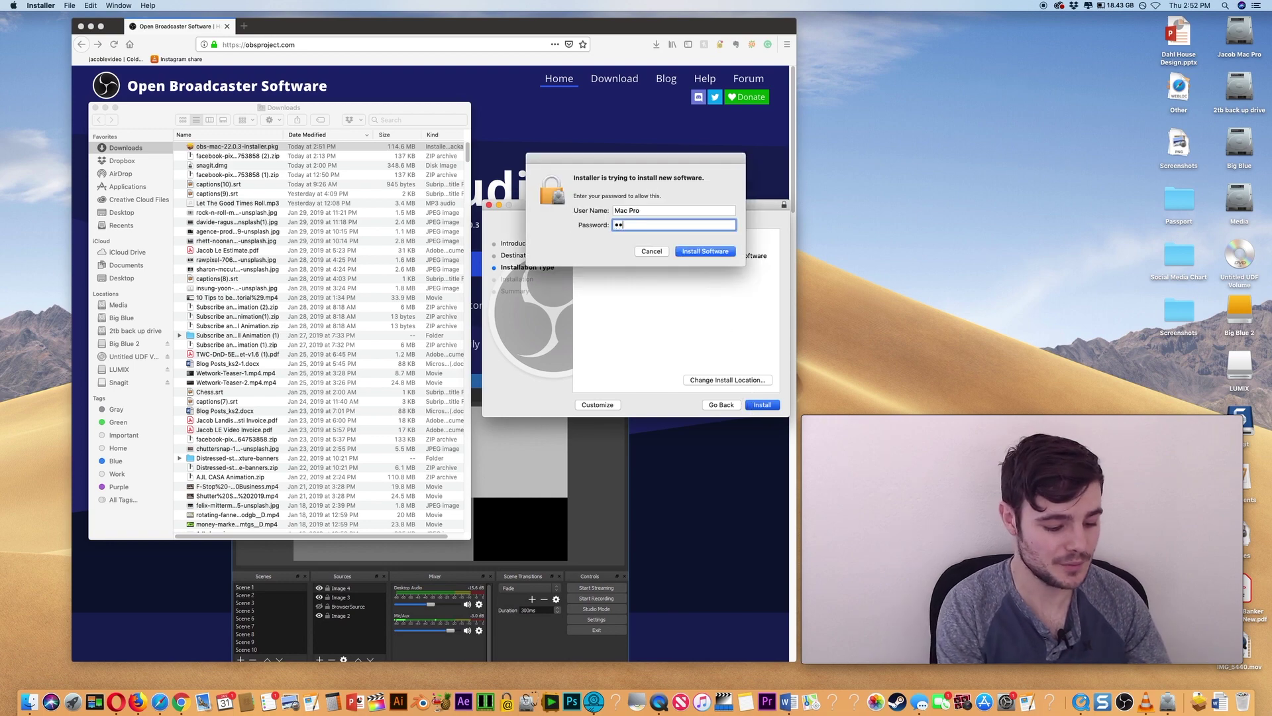
pyautogui.press('Return')
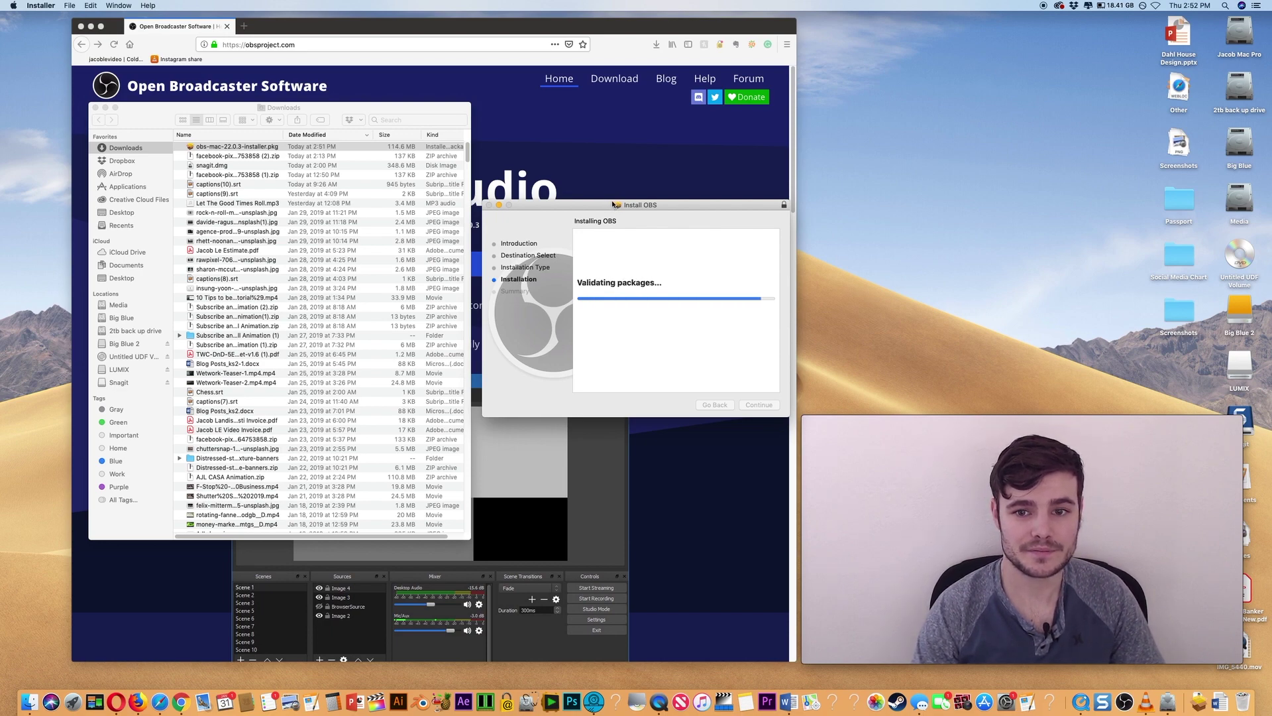
pyautogui.click(760, 404)
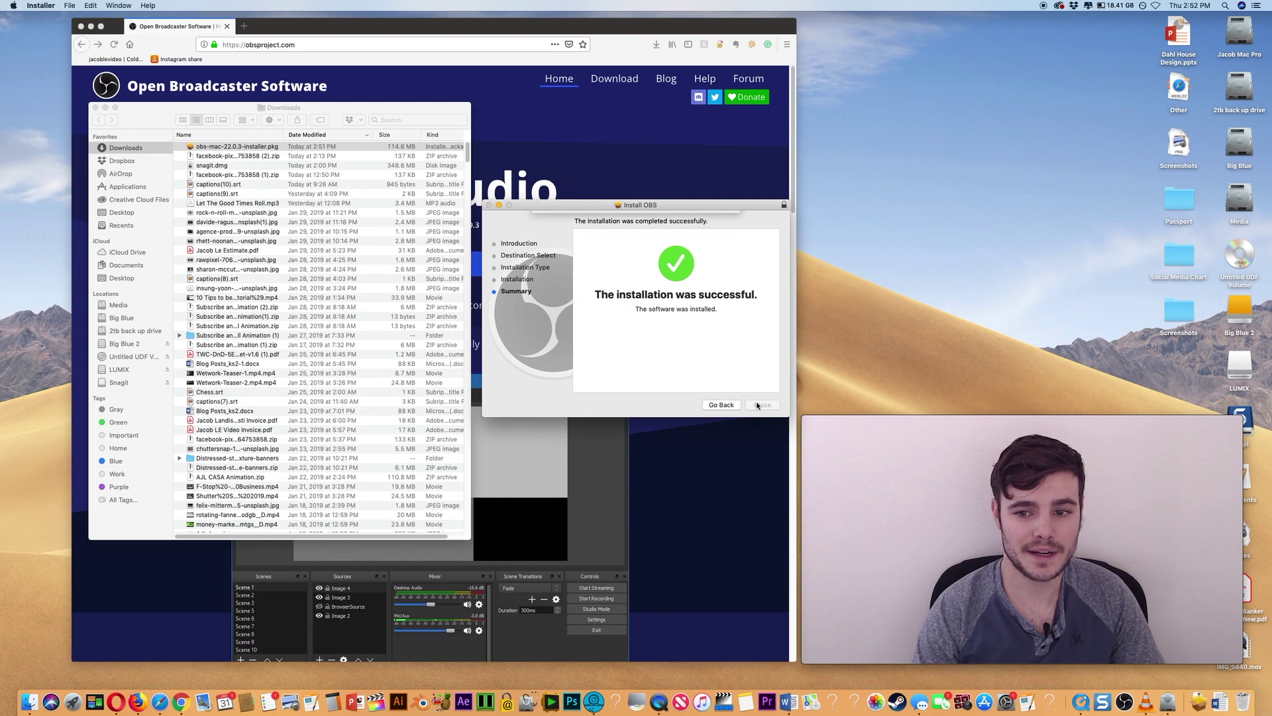
# - Trash the installer package, then find OBS with a Finder search for 'ob' and launch it
pyautogui.click(700, 262)
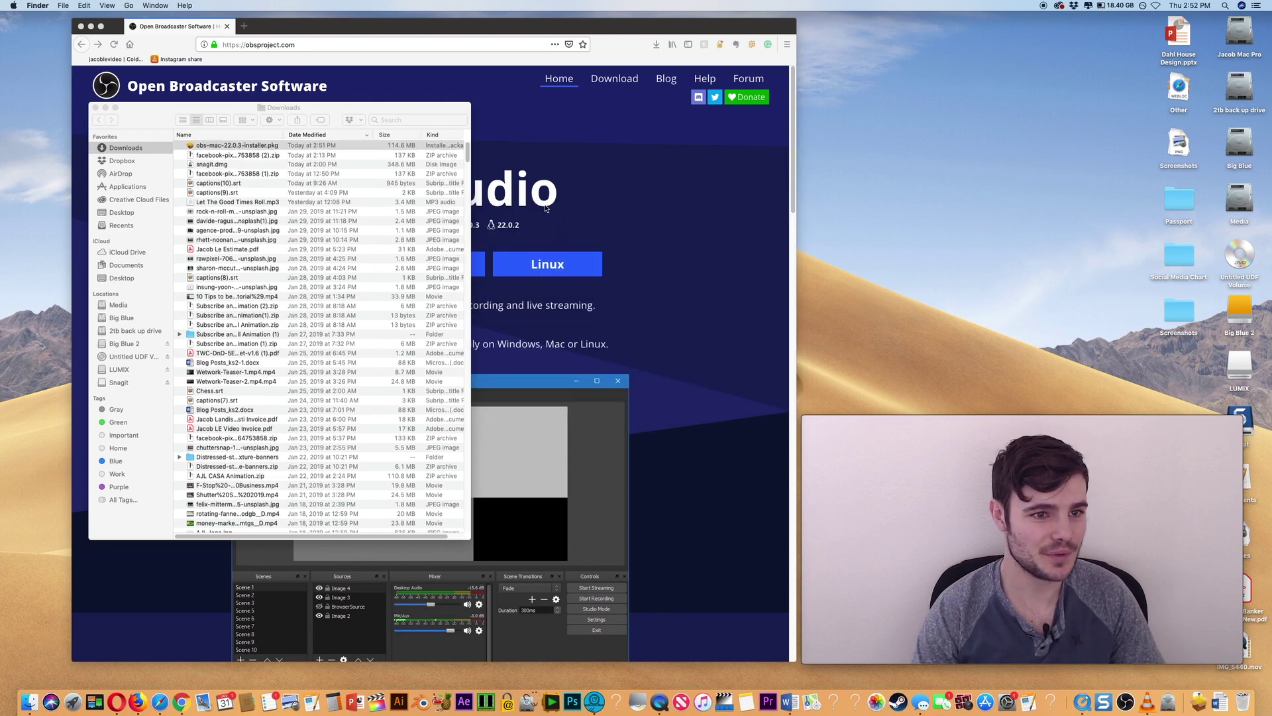
pyautogui.click(141, 187)
pyautogui.click(432, 120)
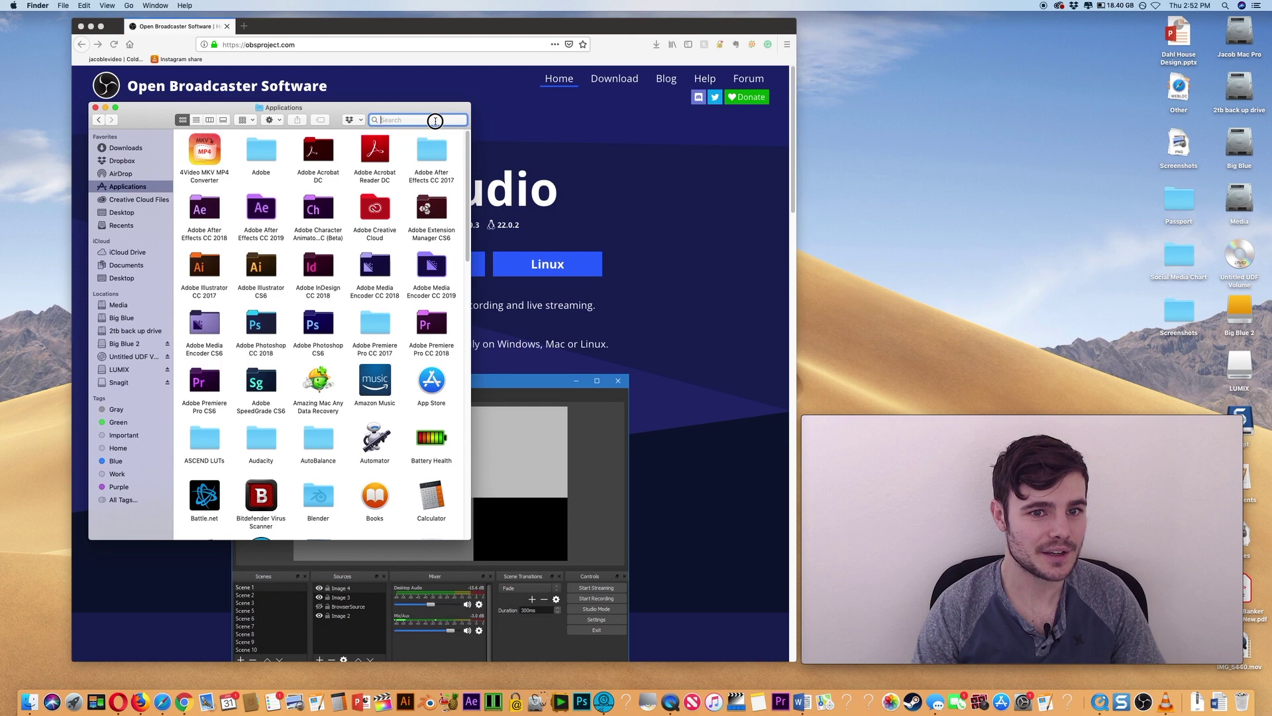
pyautogui.write('ob')
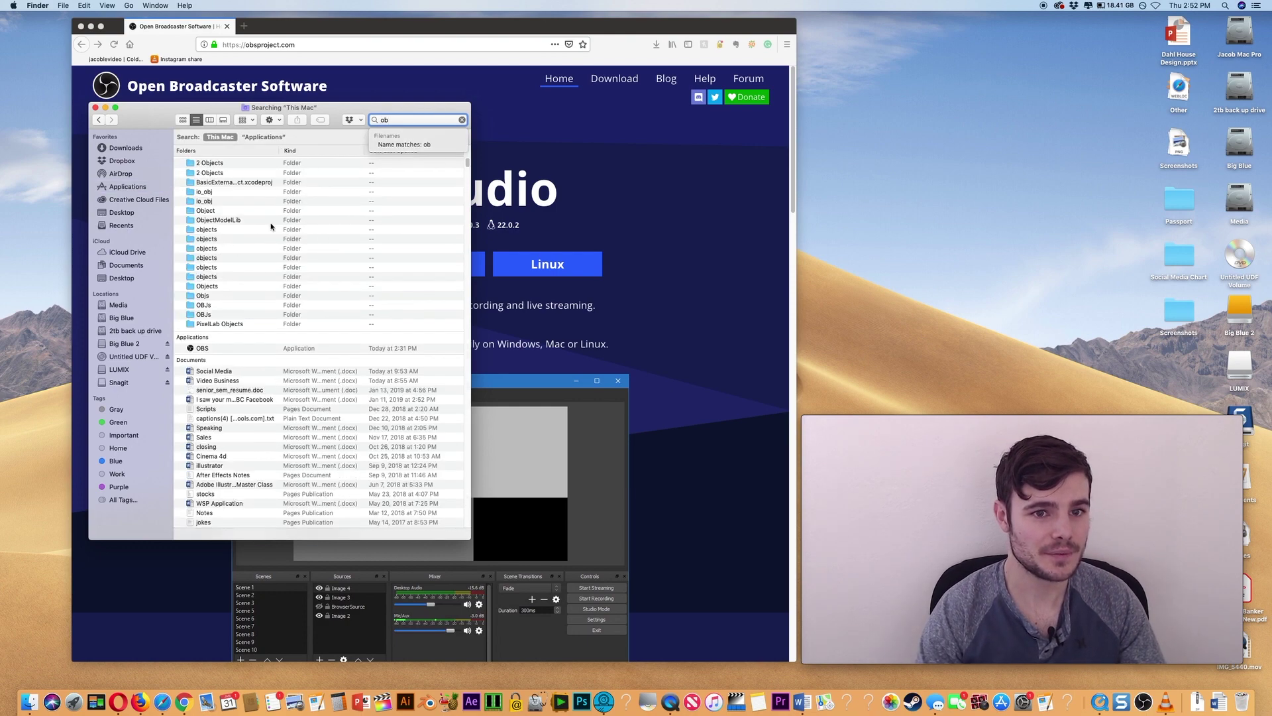
pyautogui.doubleClick(203, 348)
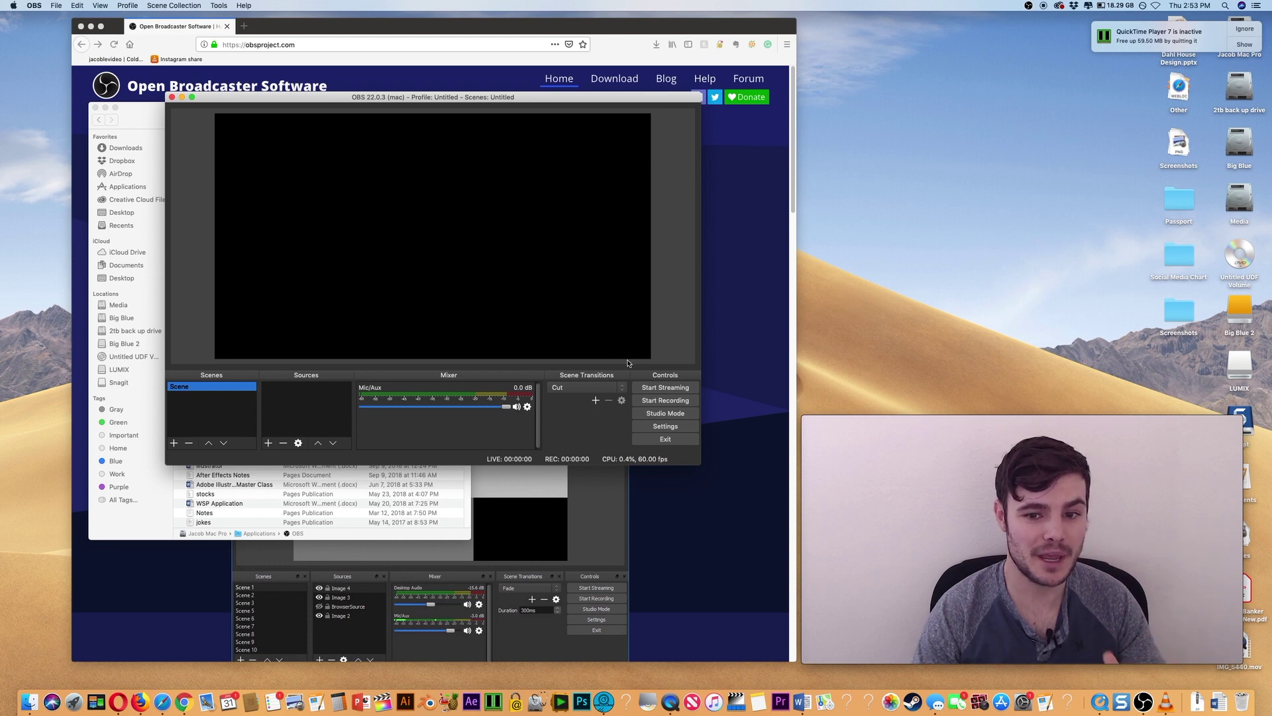
# - Open OBS settings, check Audio, and set the Video base canvas resolution to 2560x1440
pyautogui.click(664, 427)
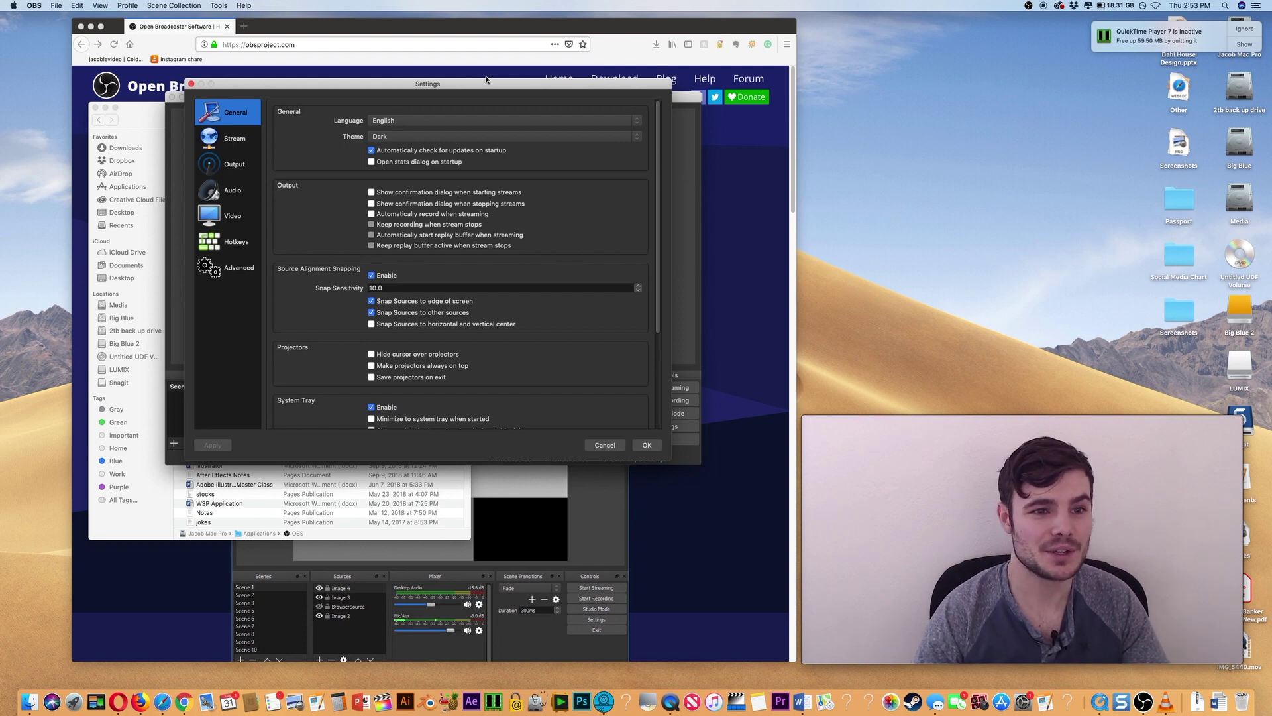
pyautogui.click(235, 187)
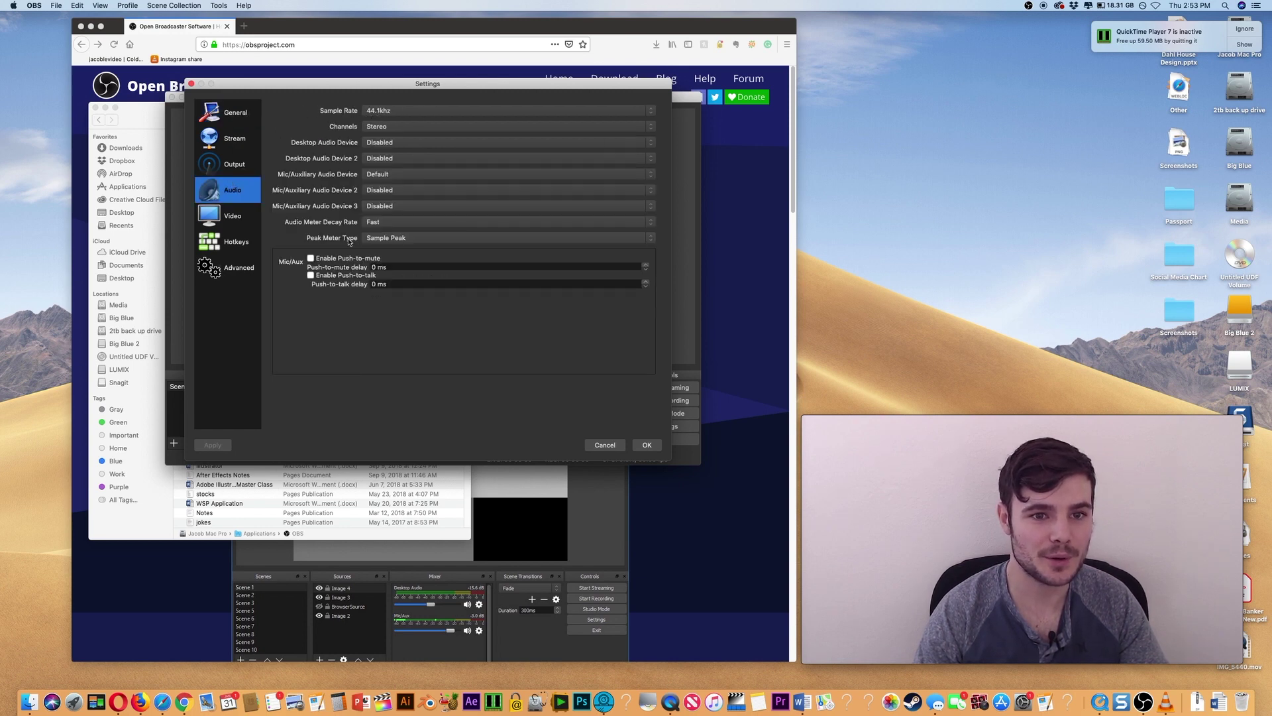
pyautogui.click(242, 216)
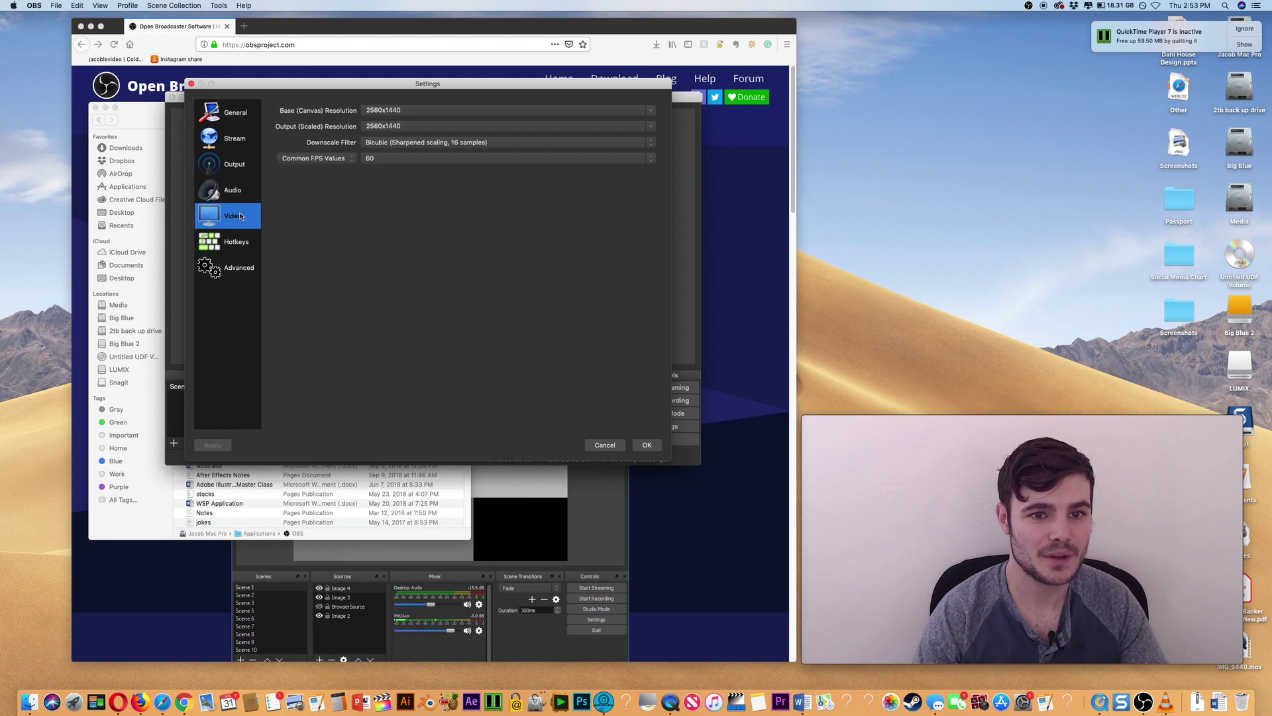
pyautogui.click(384, 110)
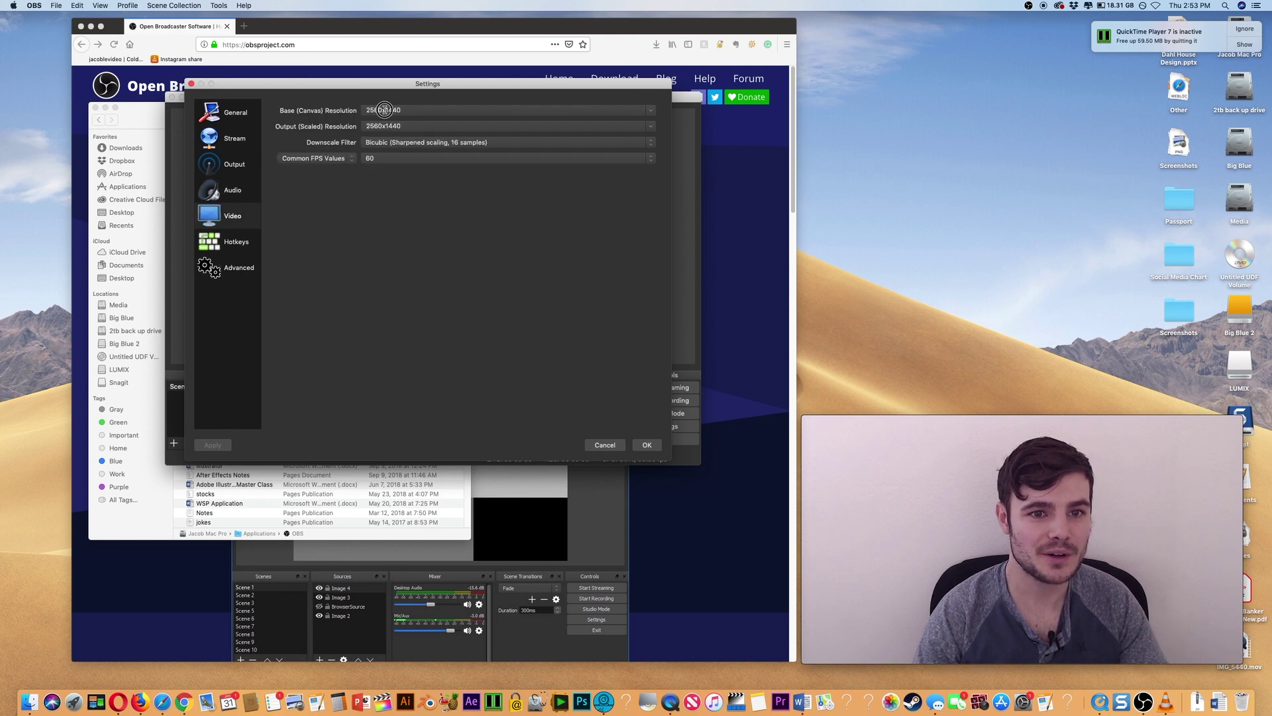
pyautogui.click(653, 114)
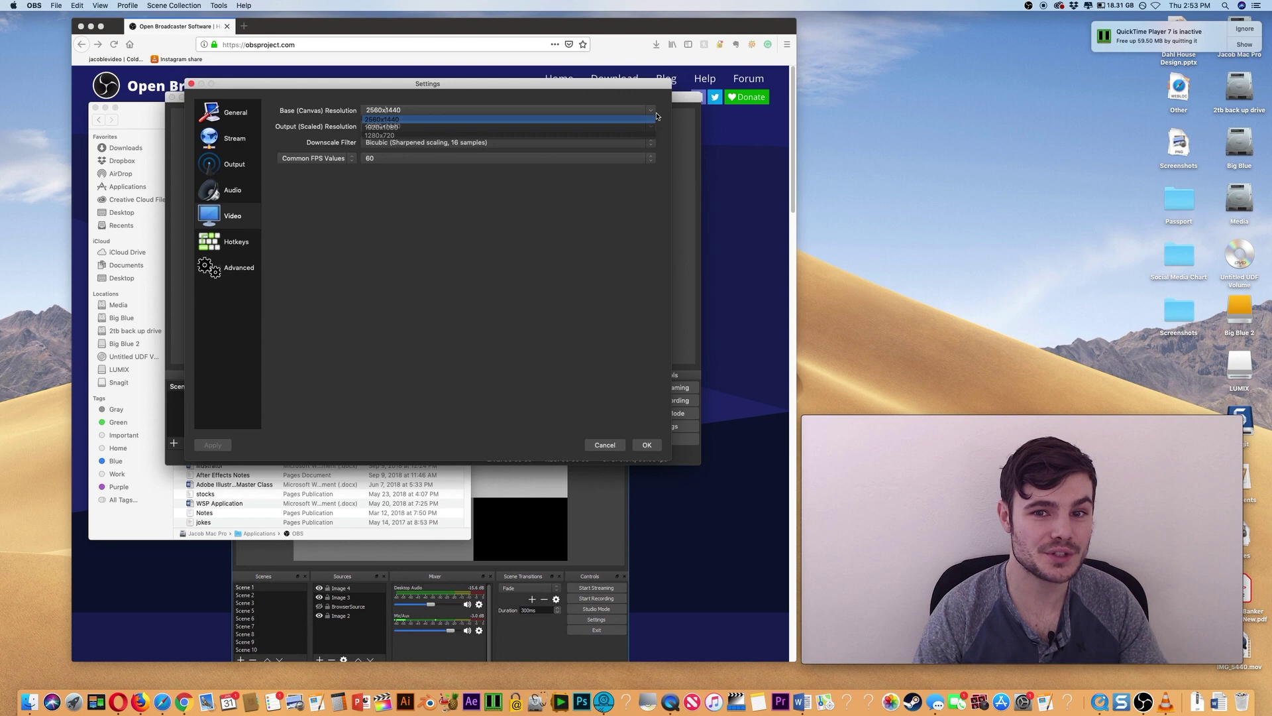
pyautogui.click(655, 119)
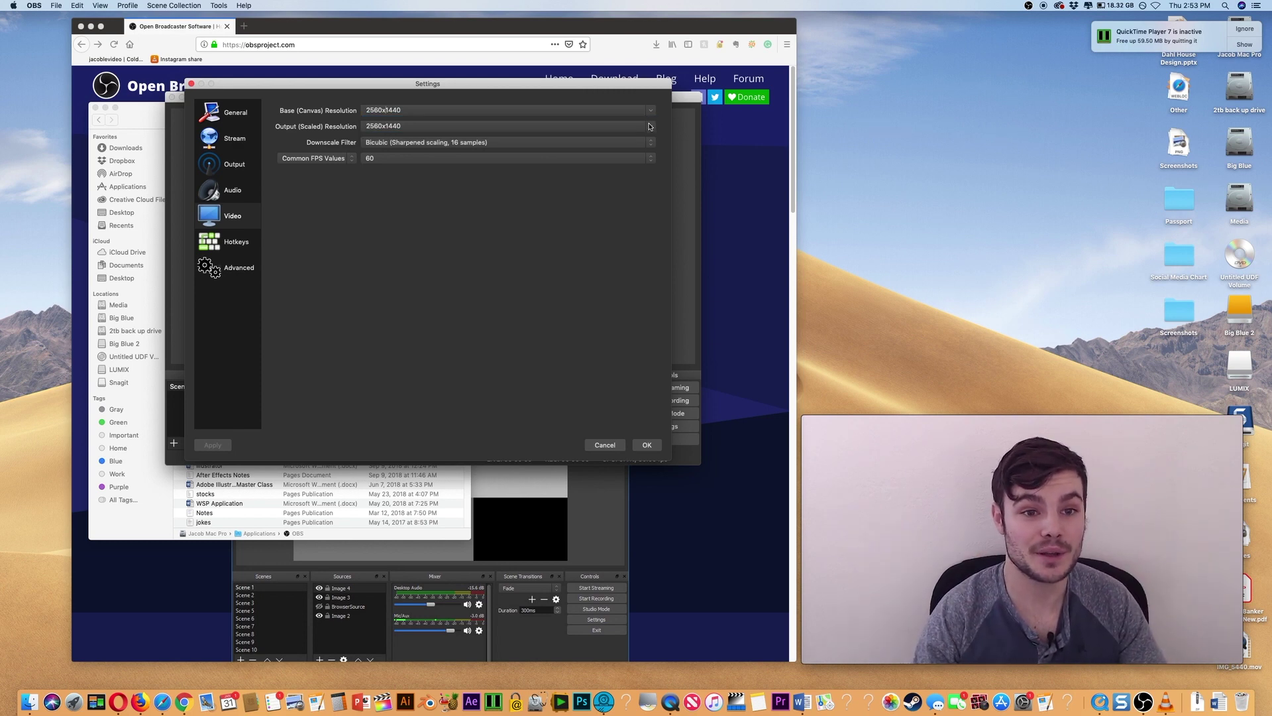
# - Look over the Hotkeys page, then scroll through the Advanced options
pyautogui.click(226, 242)
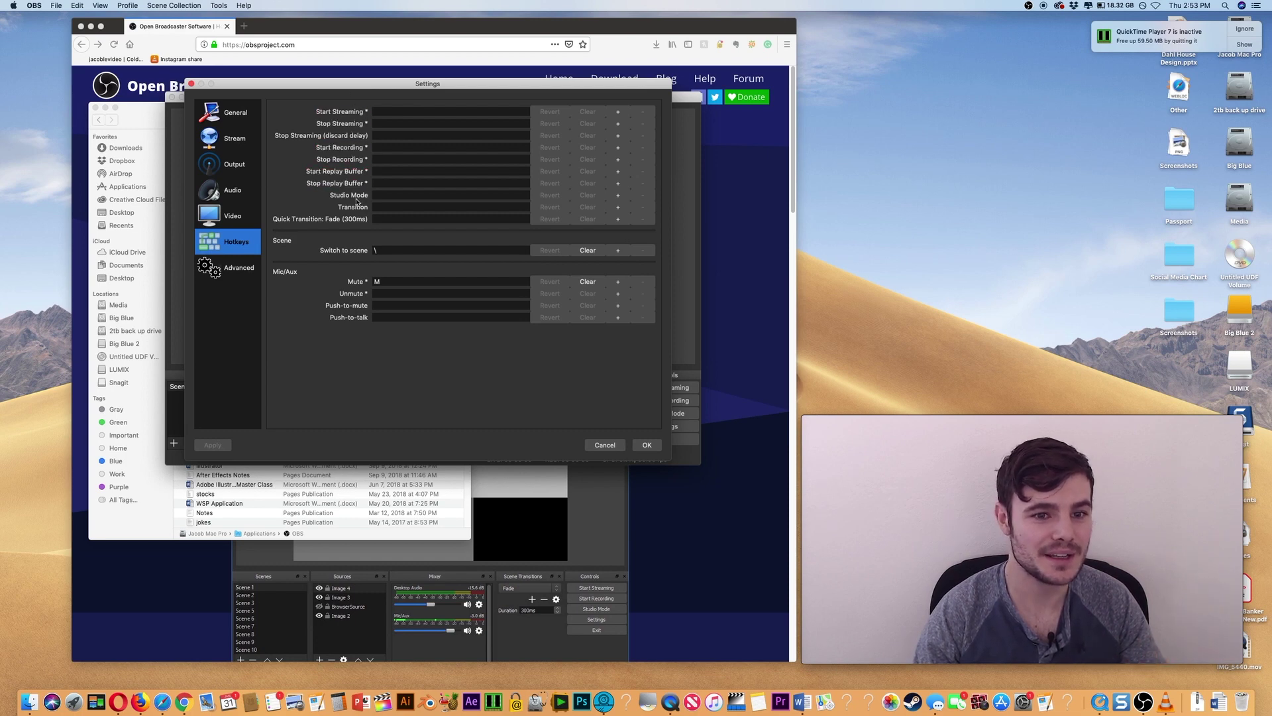
pyautogui.click(390, 253)
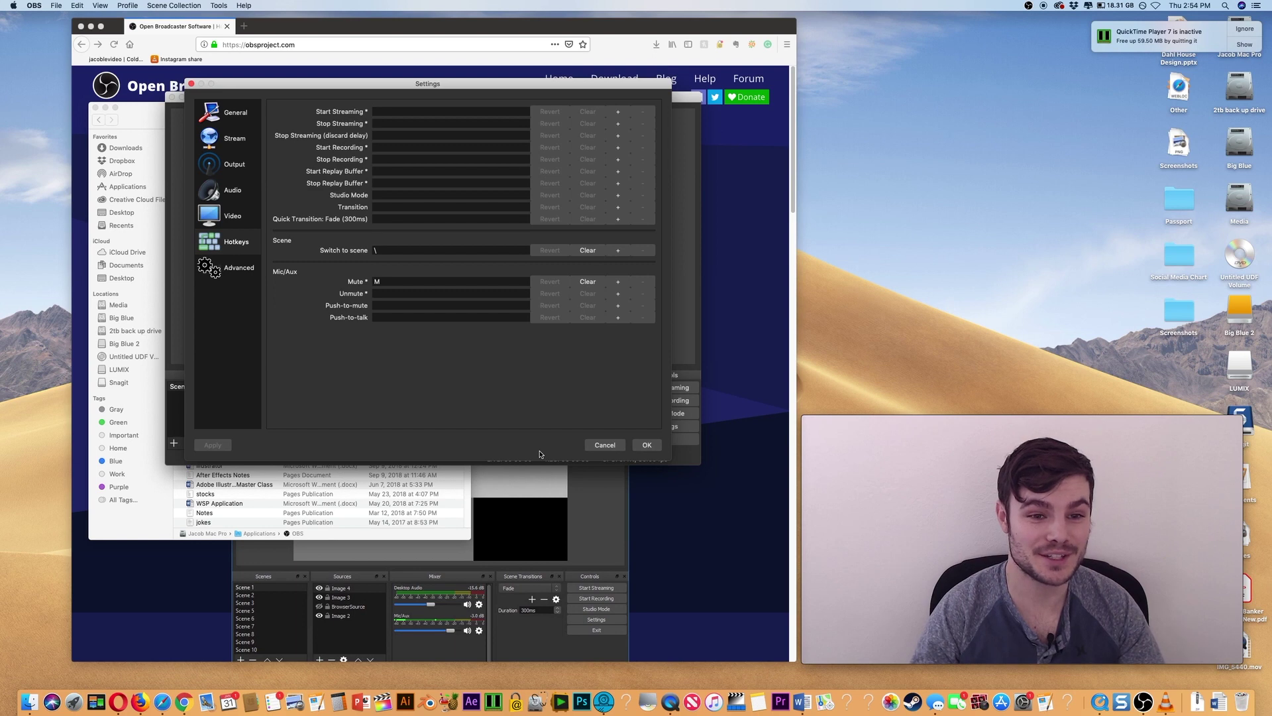
pyautogui.click(227, 268)
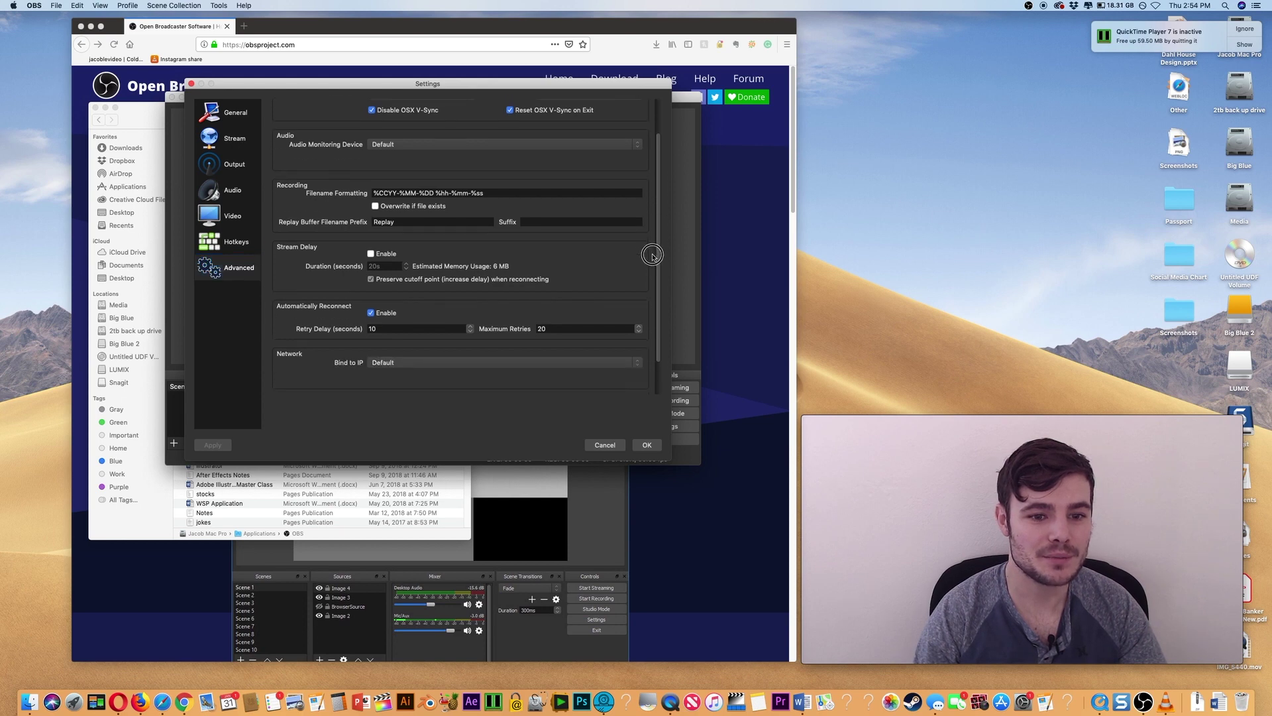
pyautogui.scroll(-3, 653, 239)
# - Move from the Advanced page through General to the Output settings
pyautogui.scroll(3, 646, 278)
pyautogui.click(637, 171)
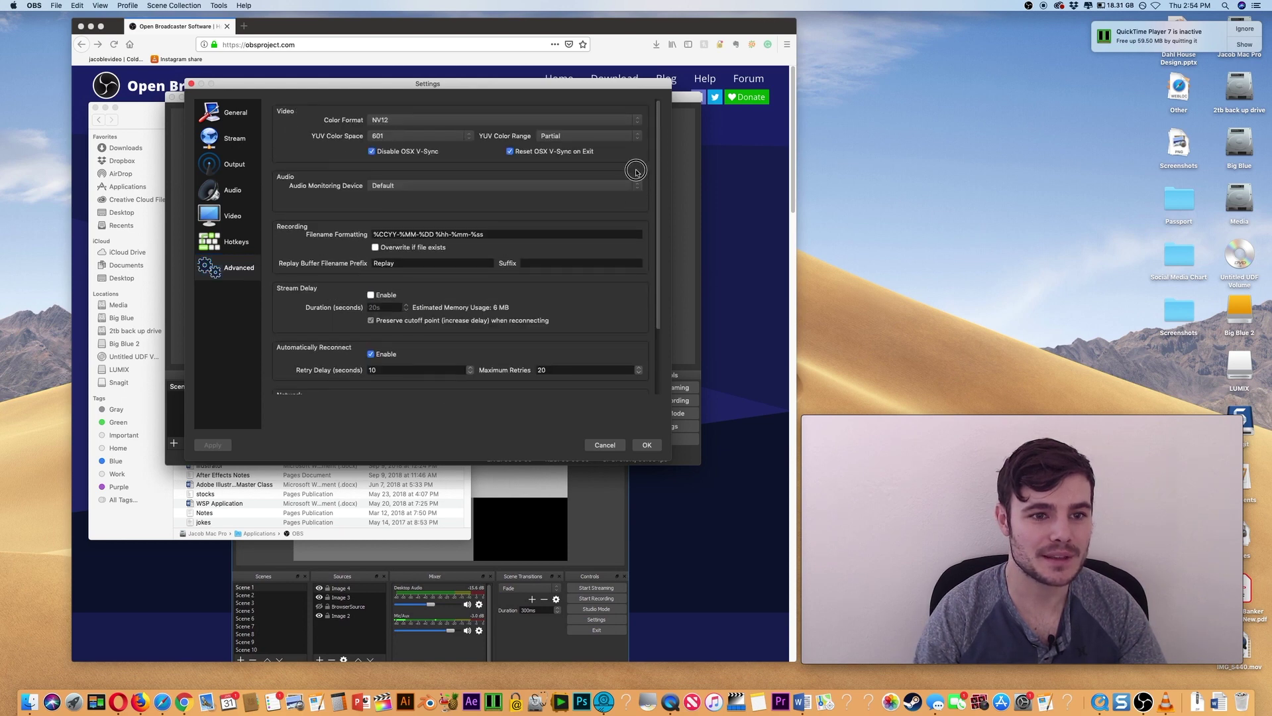
pyautogui.click(242, 114)
pyautogui.click(236, 267)
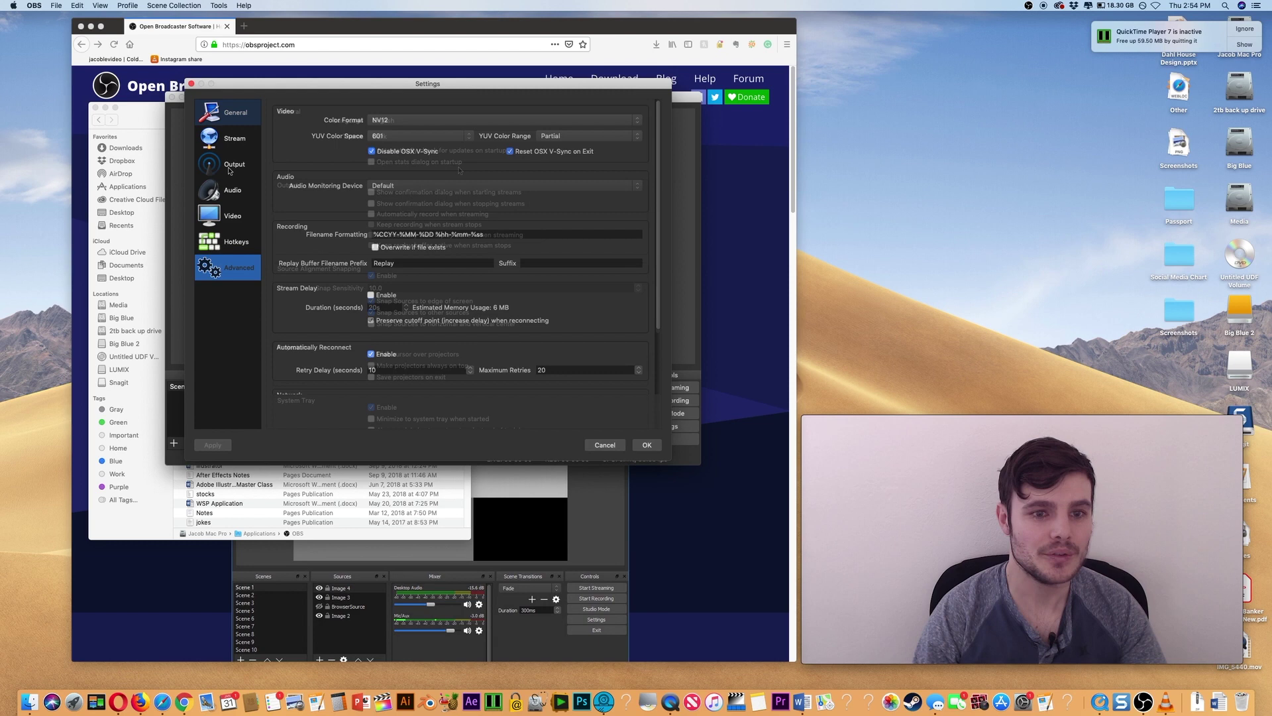
pyautogui.click(228, 170)
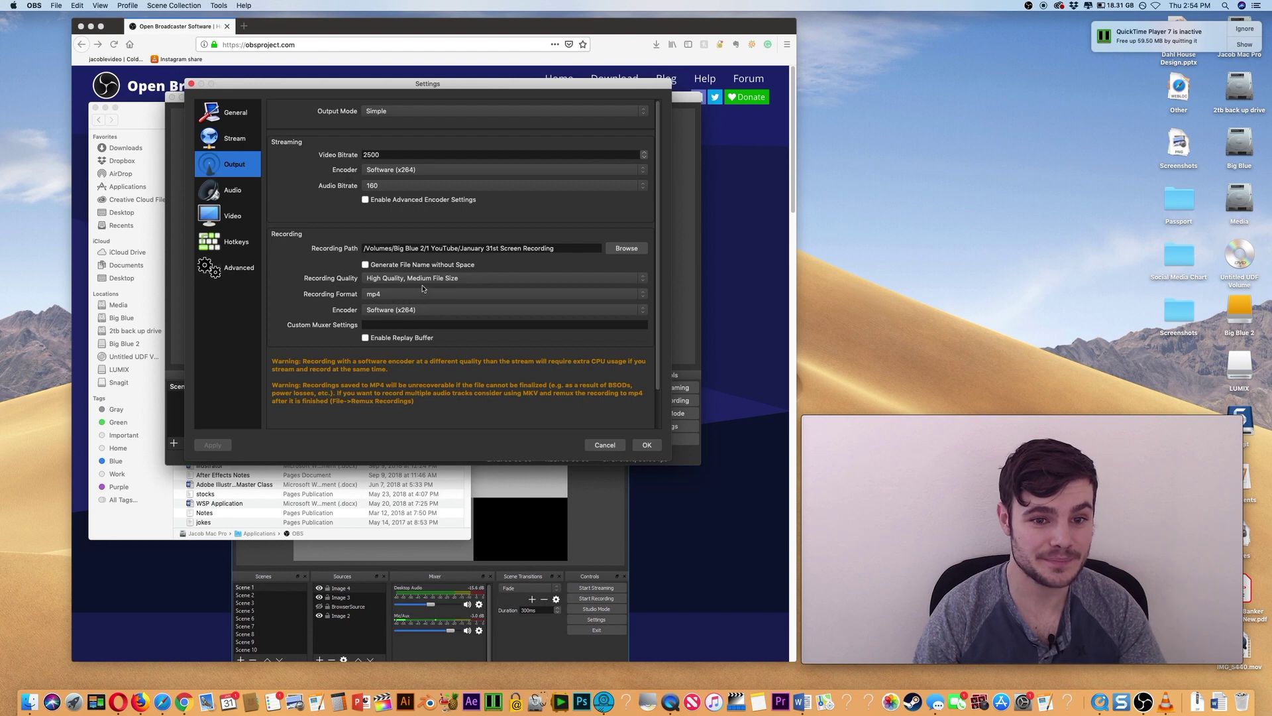
# - Keep recording at High Quality, Medium File Size in mp4 format and confirm with OK
pyautogui.click(642, 278)
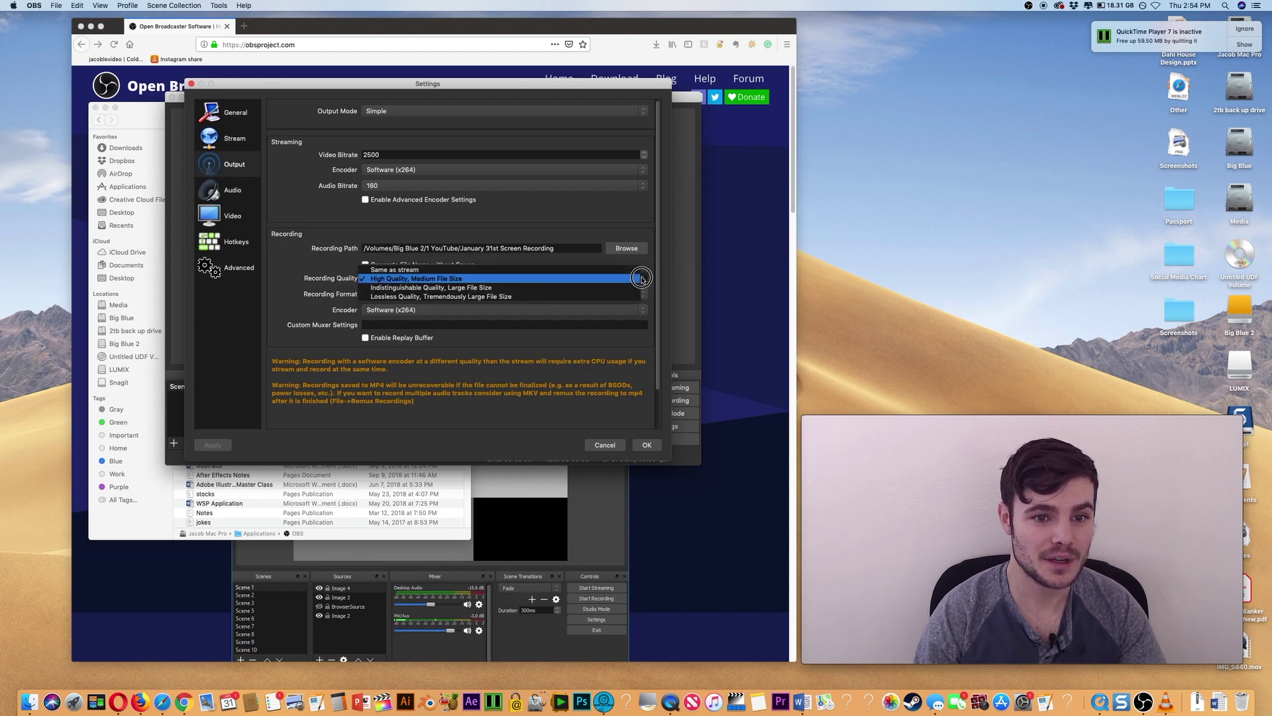
pyautogui.click(642, 279)
pyautogui.click(640, 296)
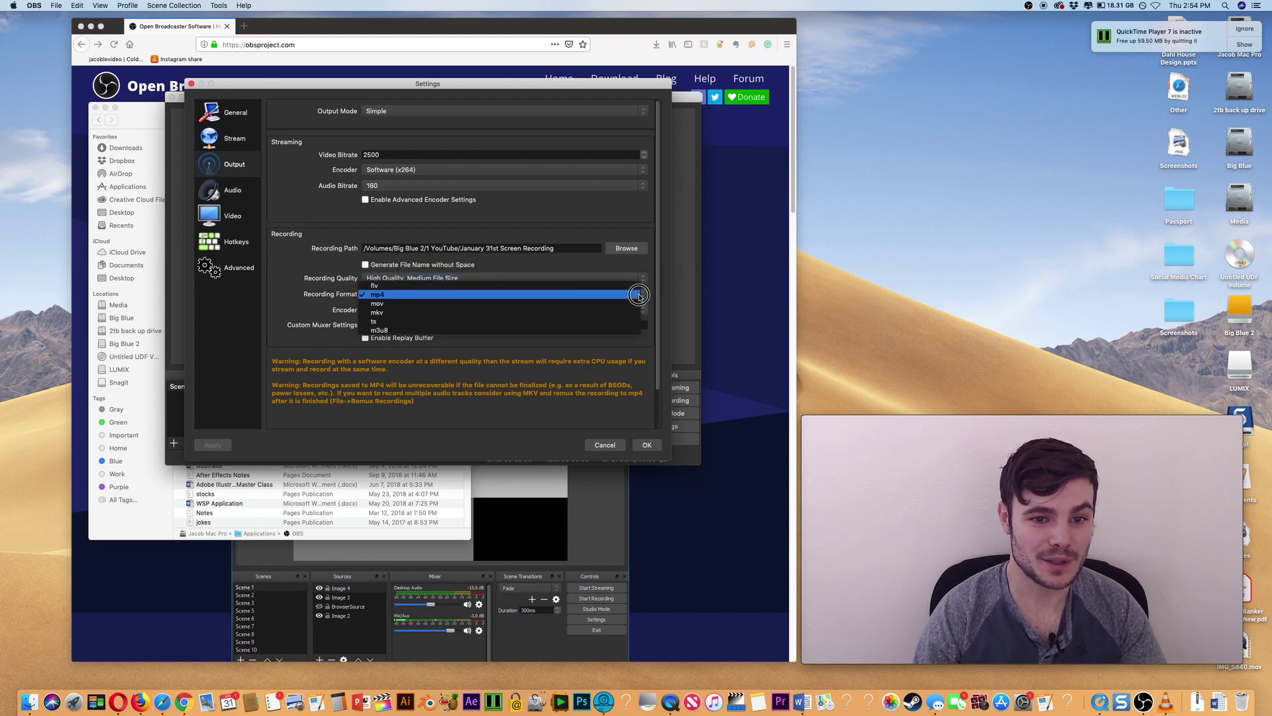
pyautogui.click(640, 296)
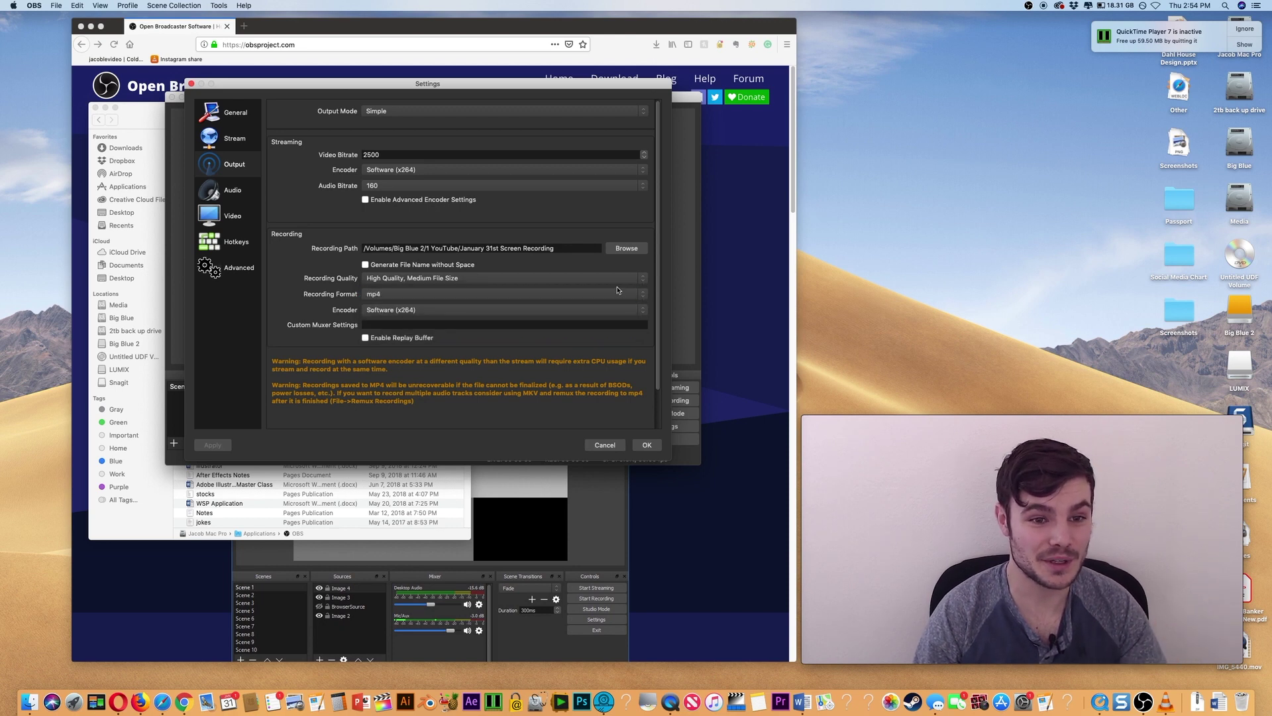
pyautogui.click(647, 444)
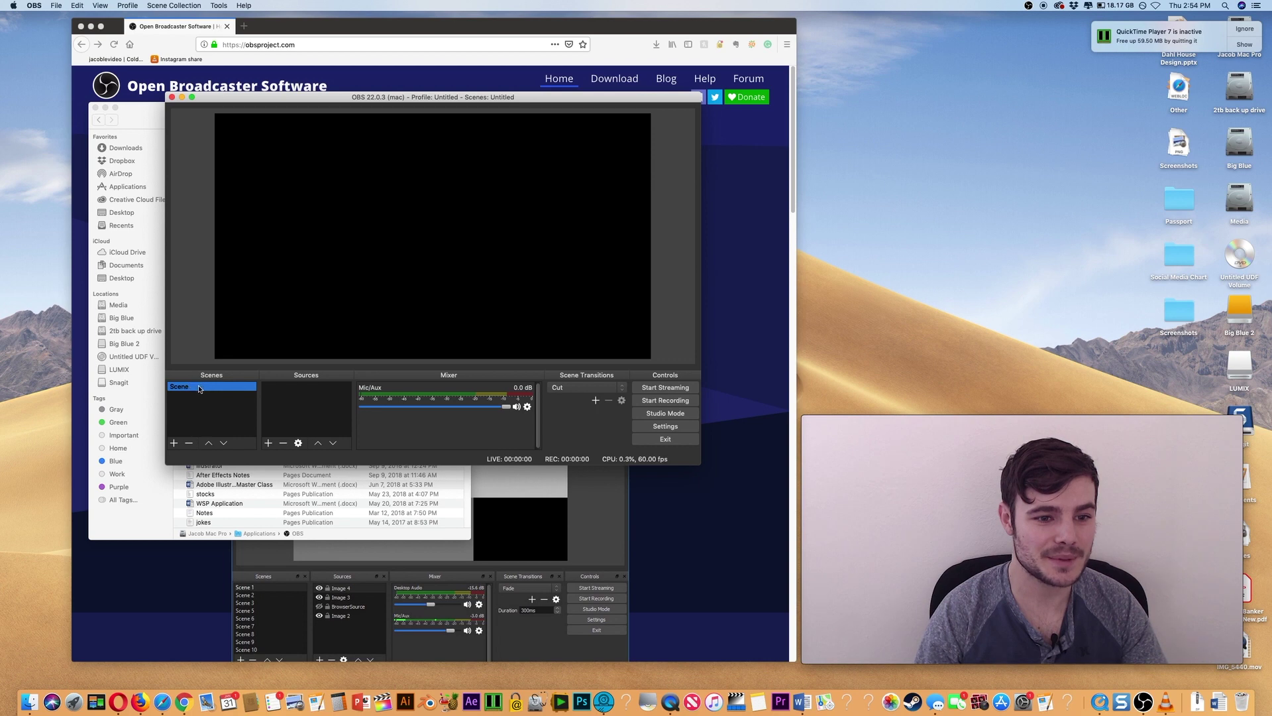
# - Create a new scene named 'Full Webcam'
pyautogui.click(174, 443)
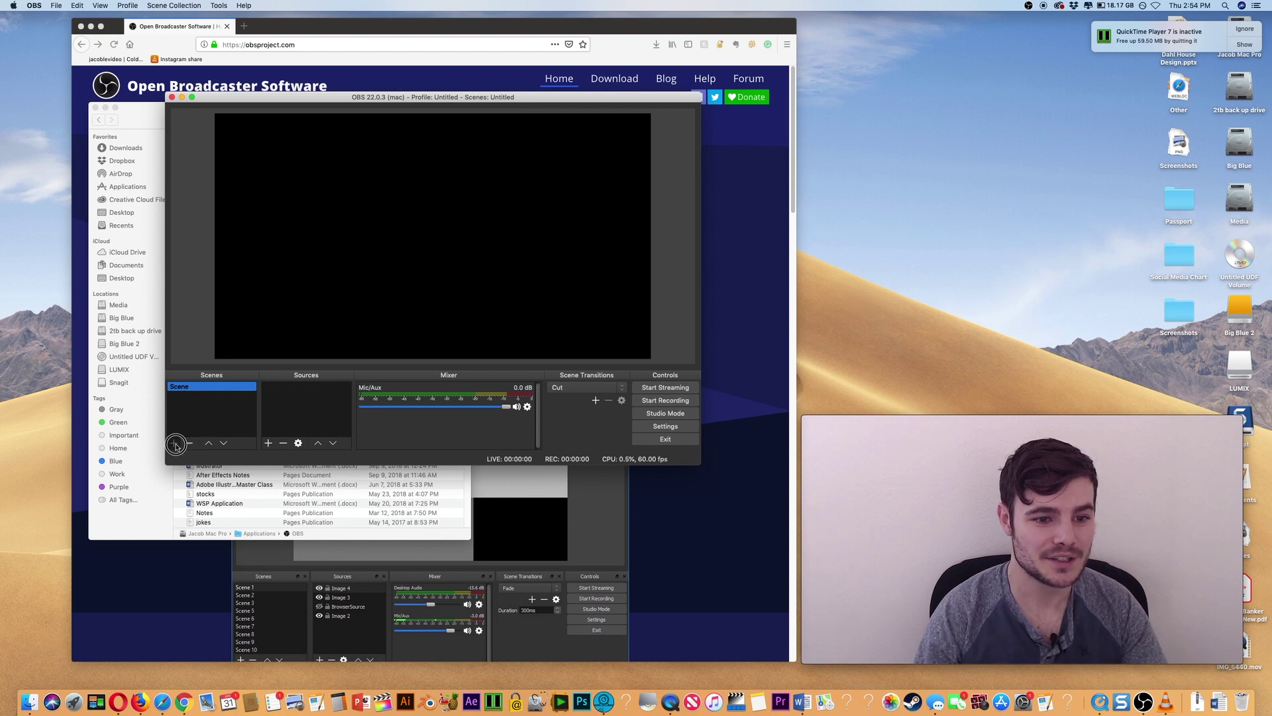
pyautogui.tripleClick(348, 132)
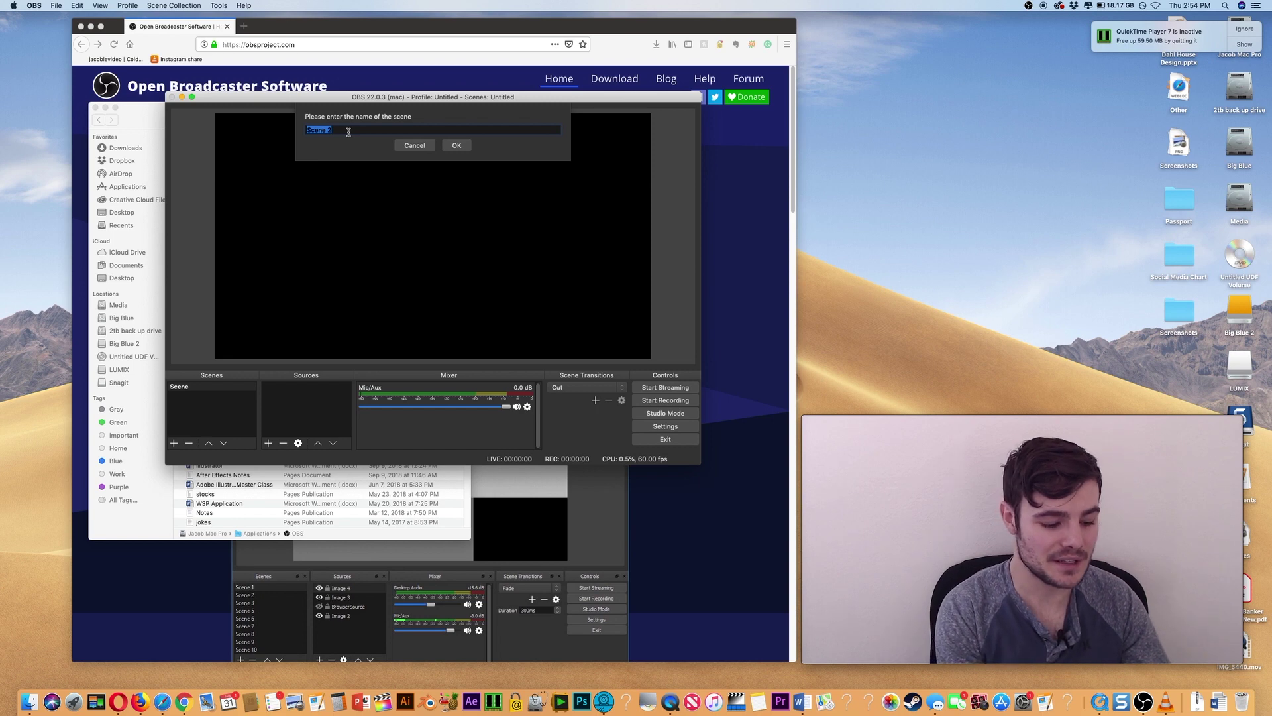
pyautogui.write('Full Webcam')
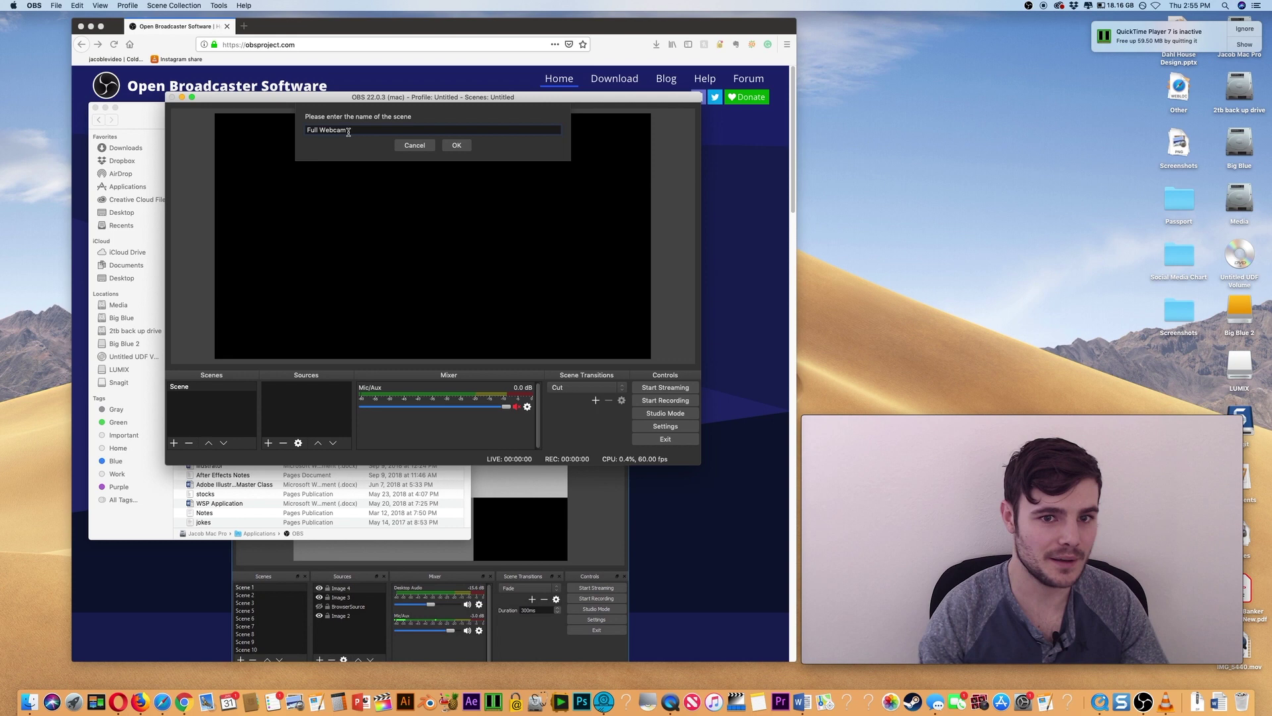
pyautogui.click(450, 146)
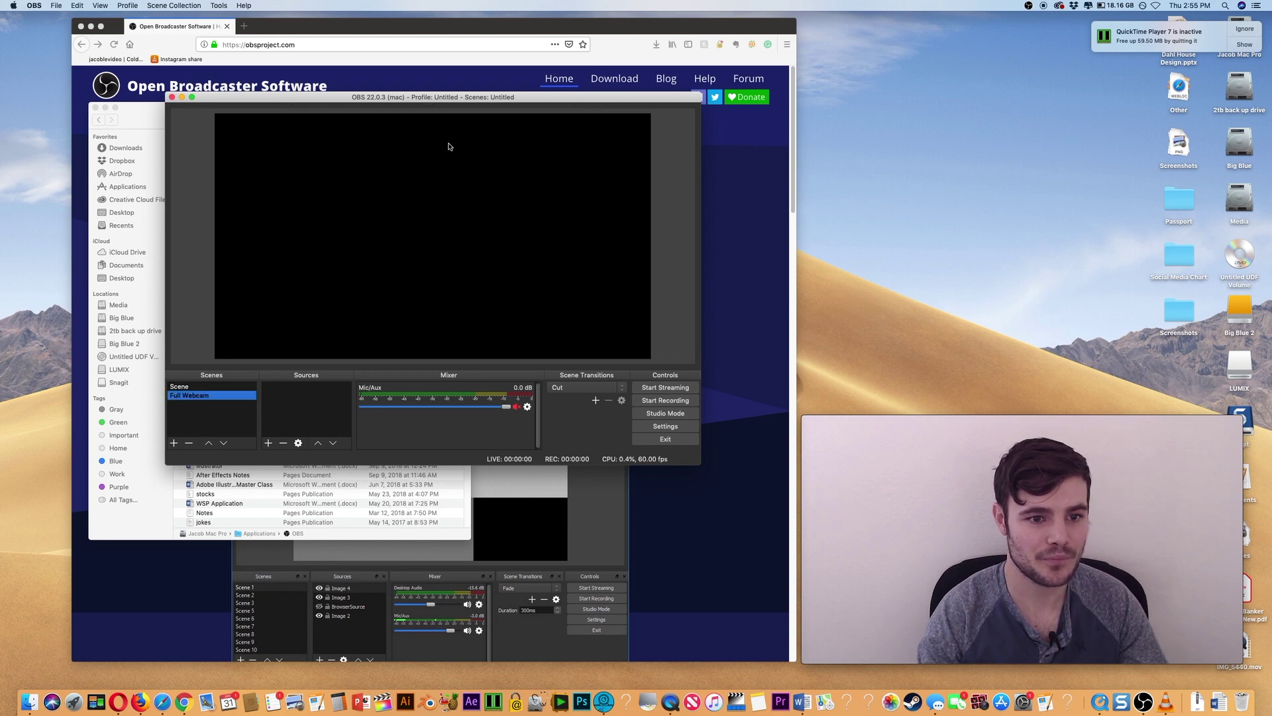
# - Start renaming the original Scene to 'In Corner', fixing a typo
pyautogui.click(191, 388)
pyautogui.rightClick(185, 390)
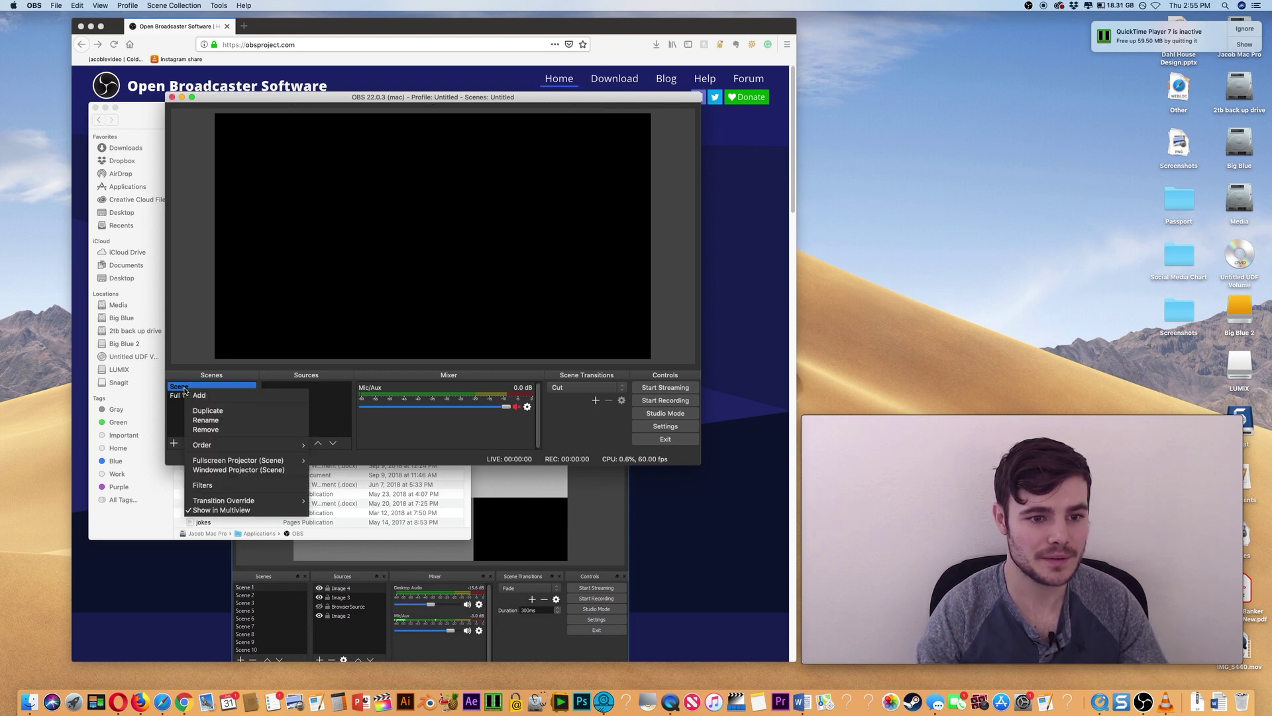
pyautogui.click(206, 420)
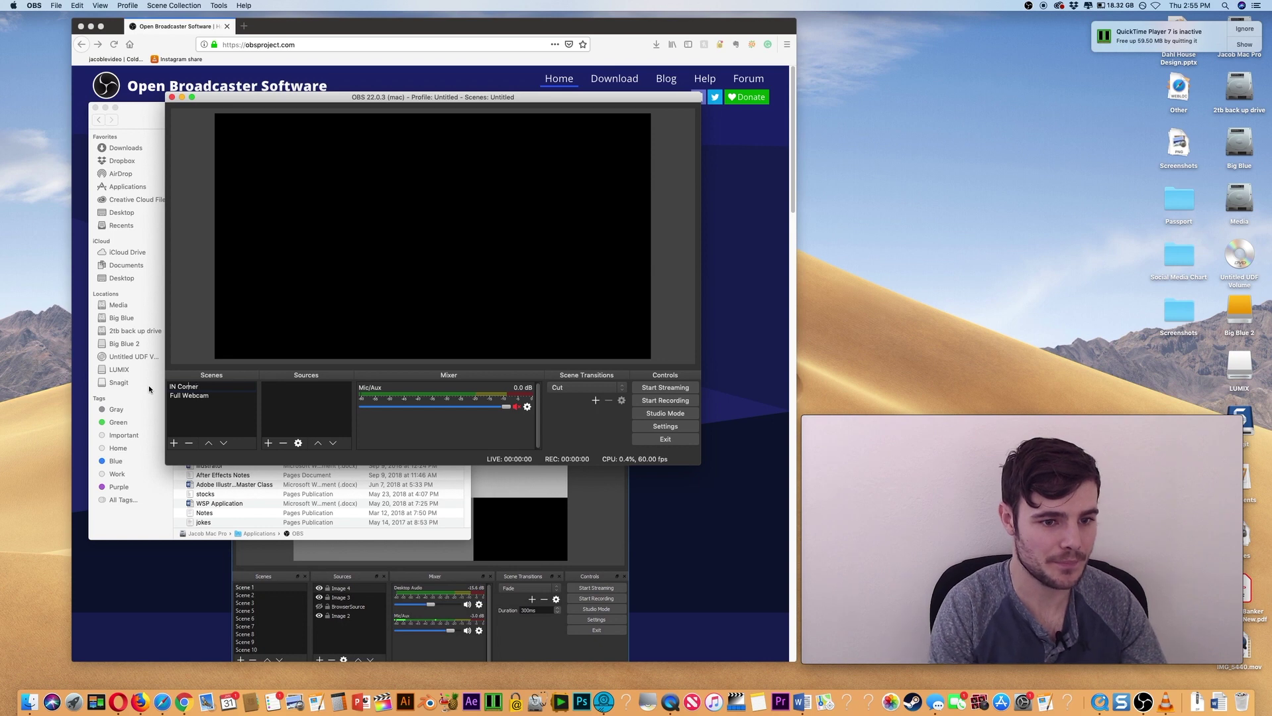
pyautogui.press('Left')
pyautogui.press('BackSpace')
# - Confirm the In Corner name, then add a C922 Pro Stream Webcam Audio Input Capture to Full Webcam
pyautogui.write('n')
pyautogui.press('Return')
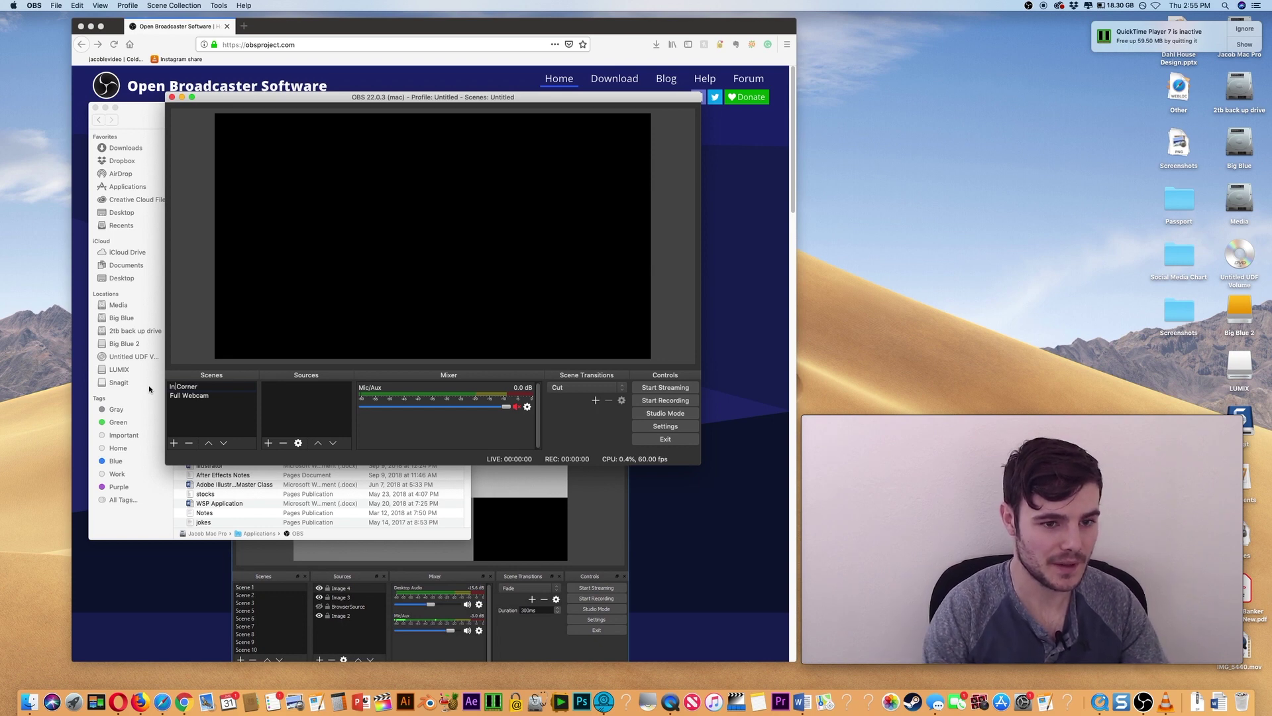
pyautogui.click(196, 395)
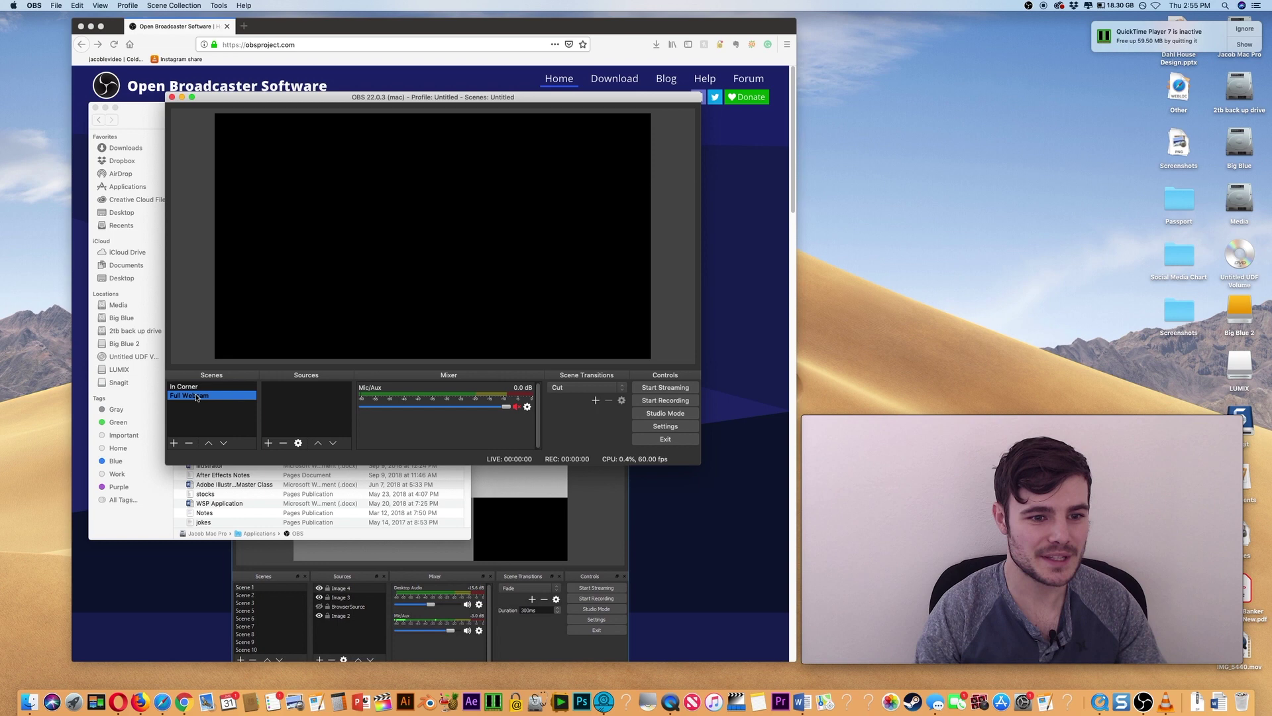
pyautogui.click(269, 443)
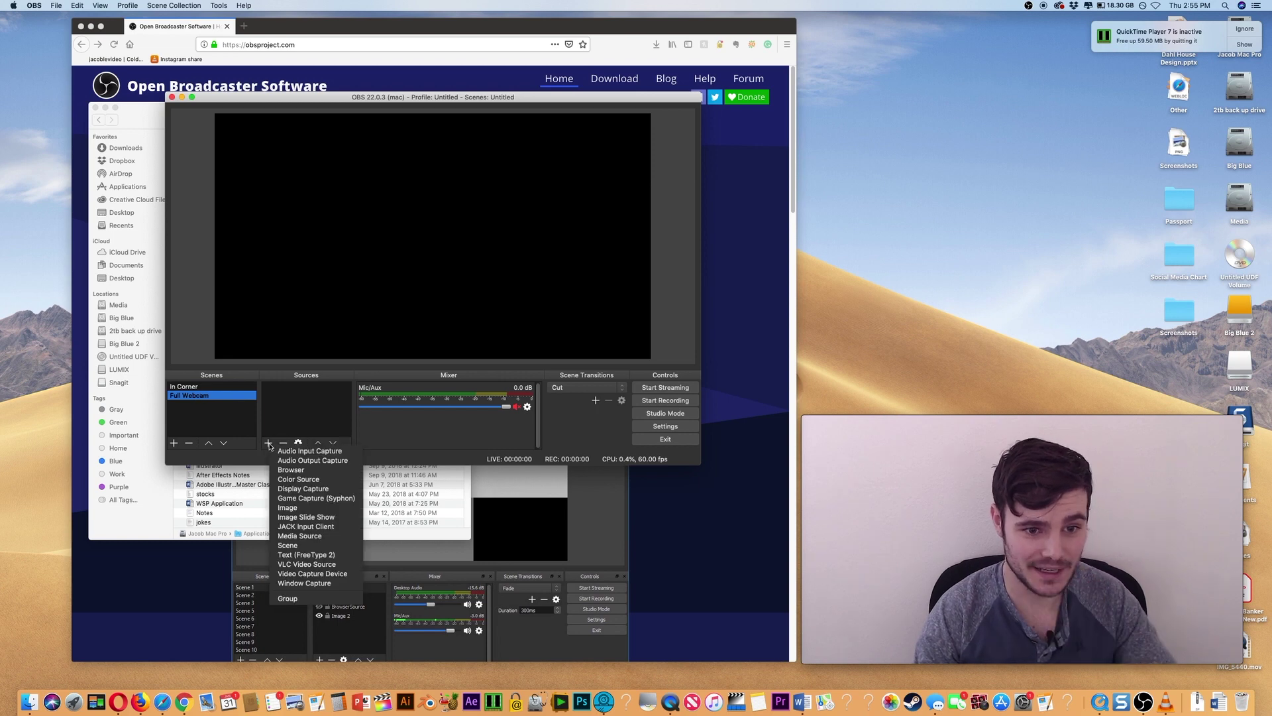
pyautogui.click(289, 451)
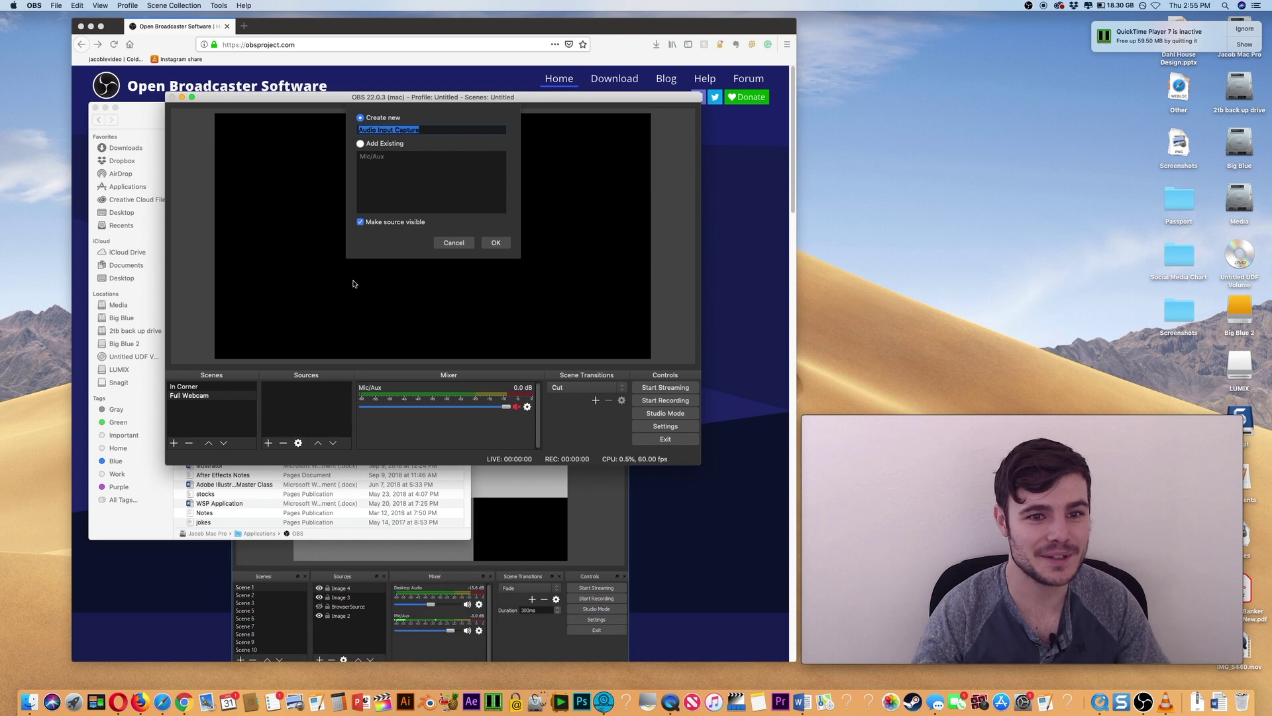
pyautogui.click(496, 242)
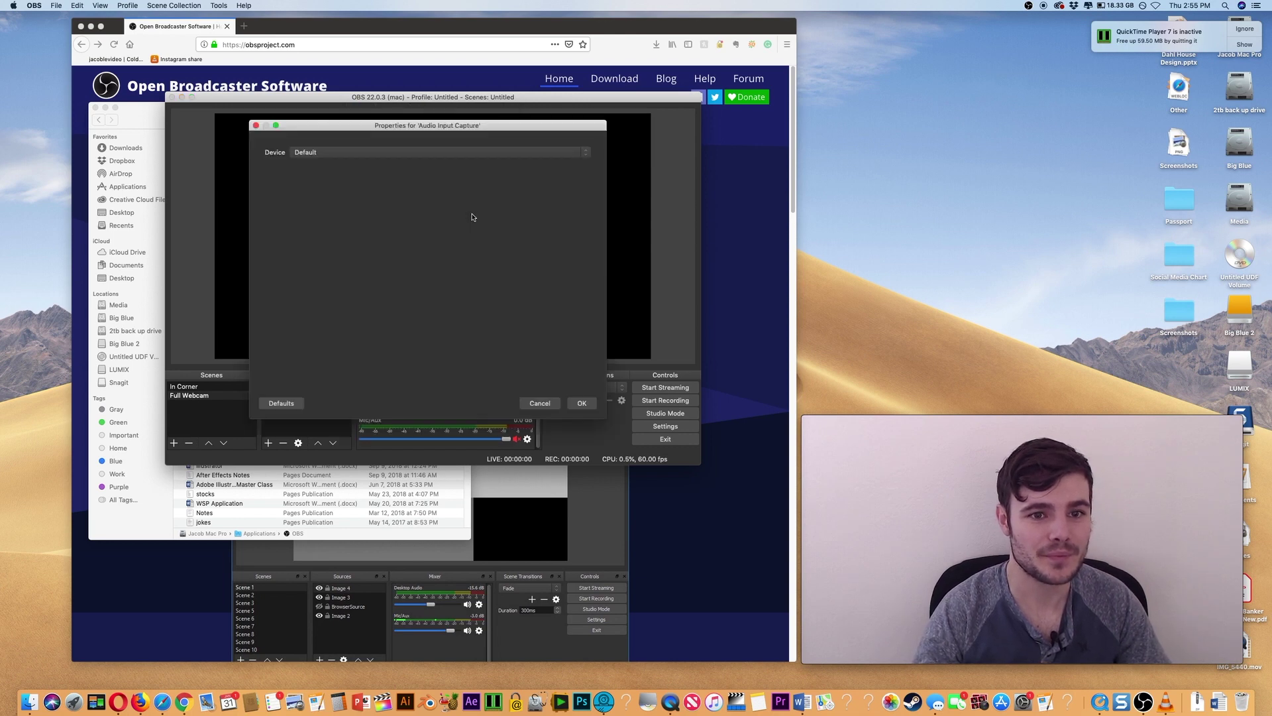
pyautogui.click(448, 152)
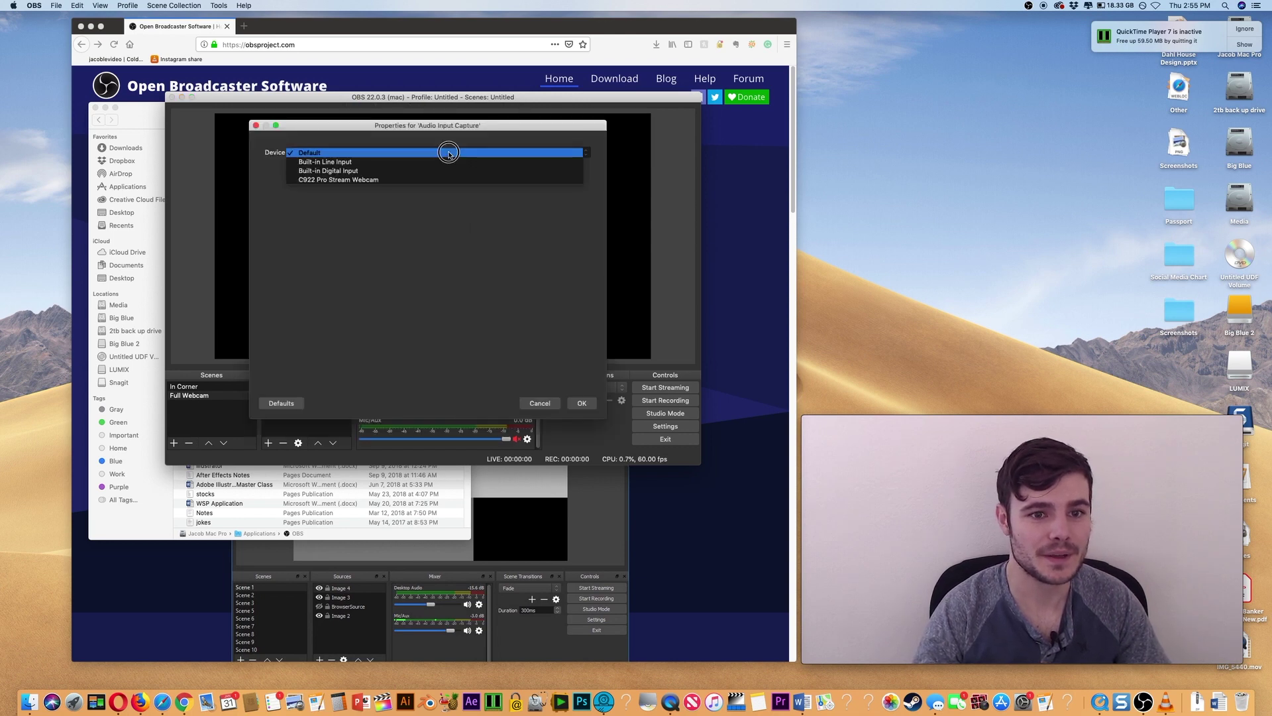
pyautogui.click(386, 178)
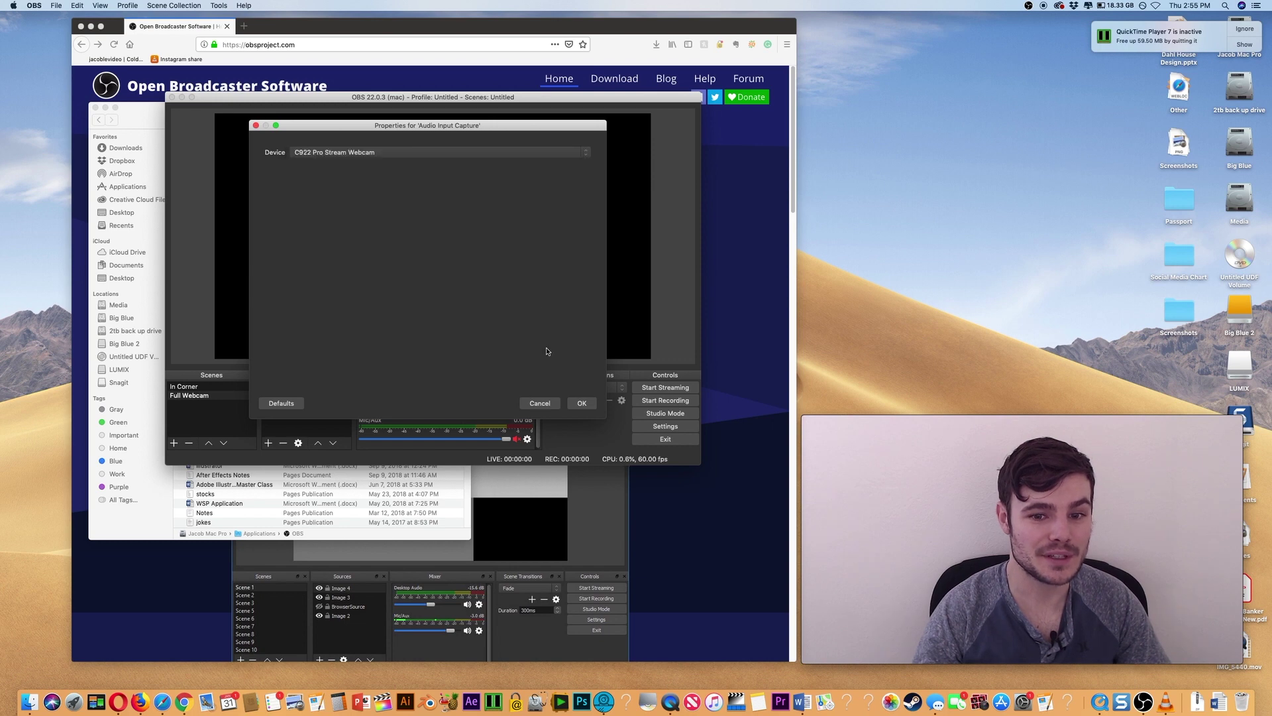
pyautogui.click(582, 403)
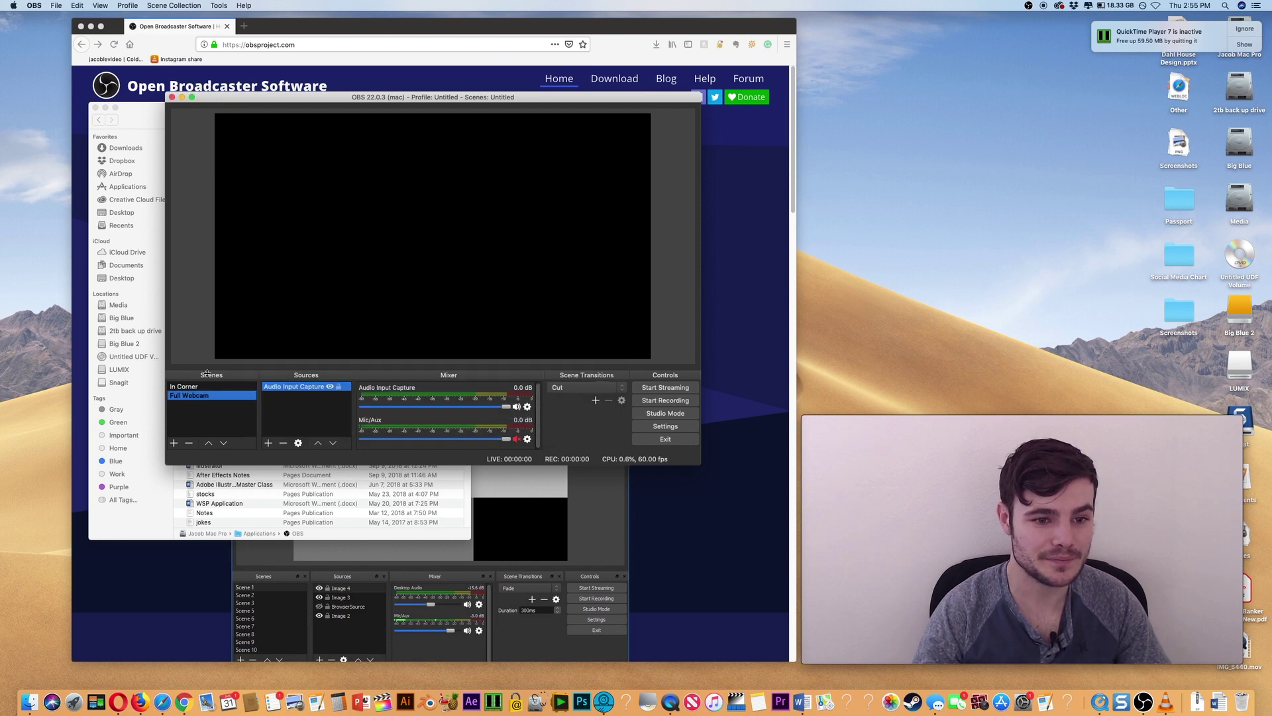
pyautogui.click(268, 443)
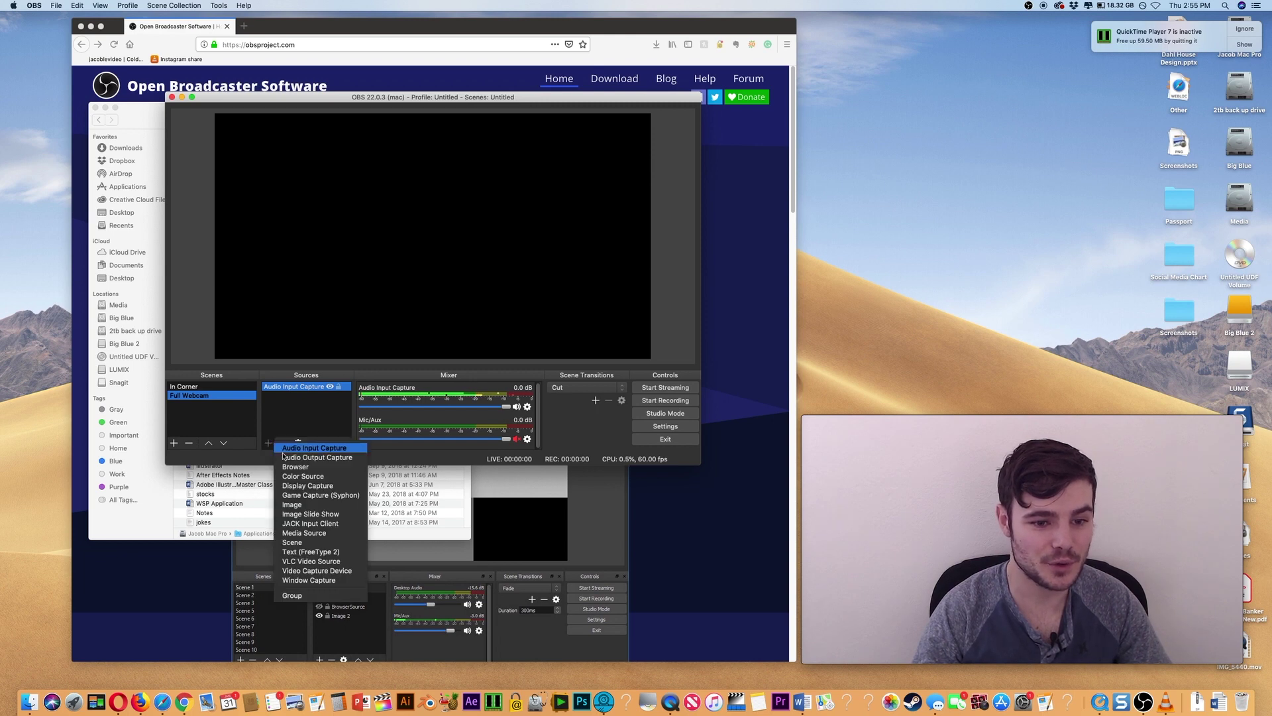
# - Add a C922 Pro Stream Webcam Video Capture Device at High preset, enlarged to fill the canvas
pyautogui.click(303, 572)
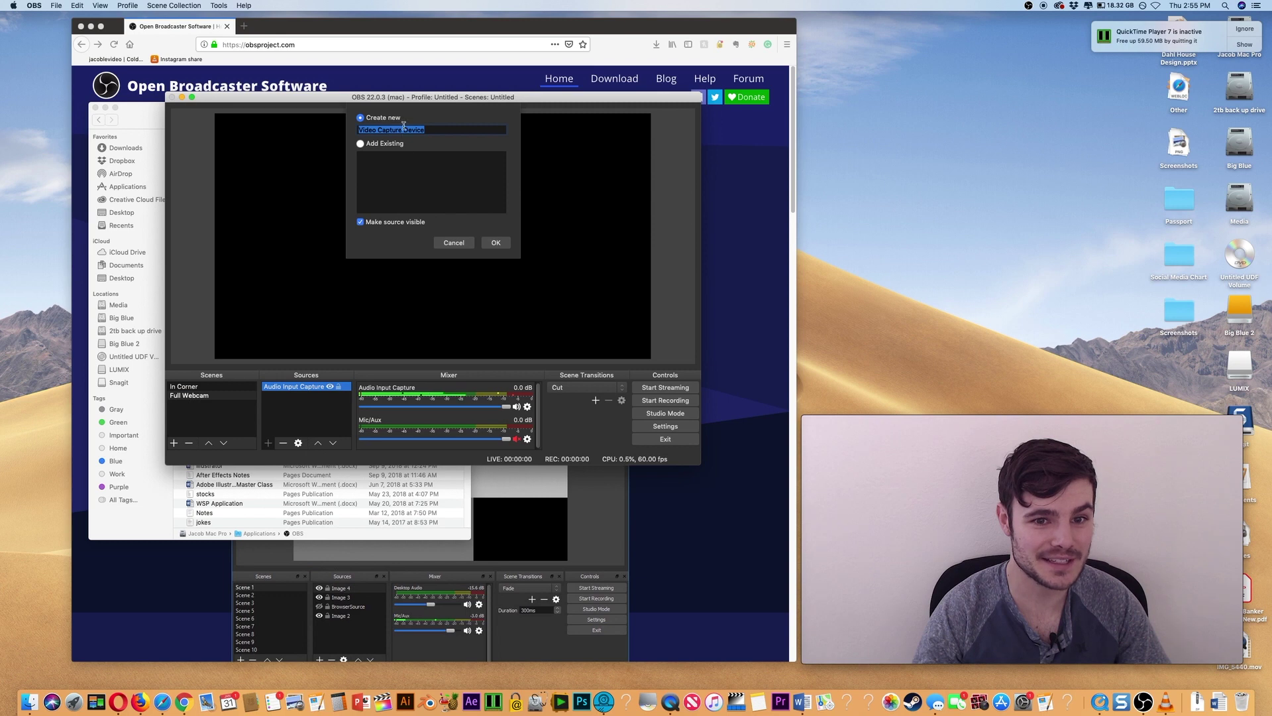
pyautogui.click(497, 243)
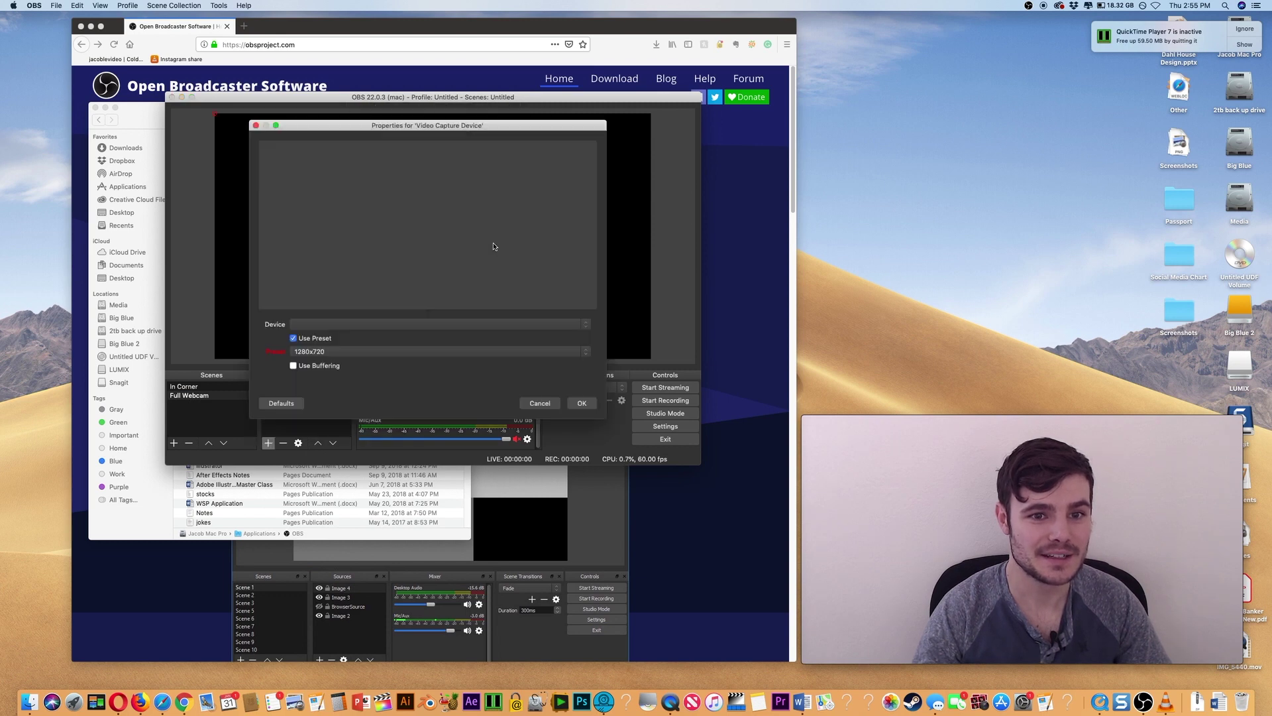
pyautogui.click(585, 325)
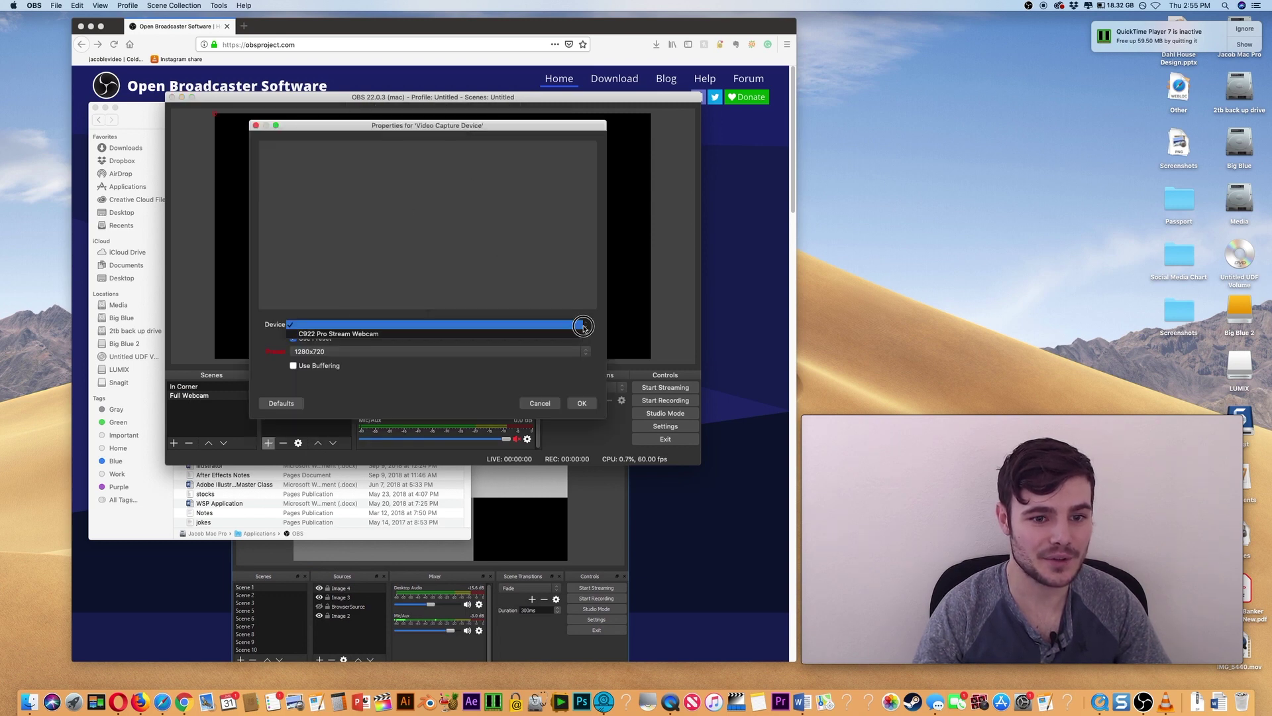
pyautogui.click(342, 336)
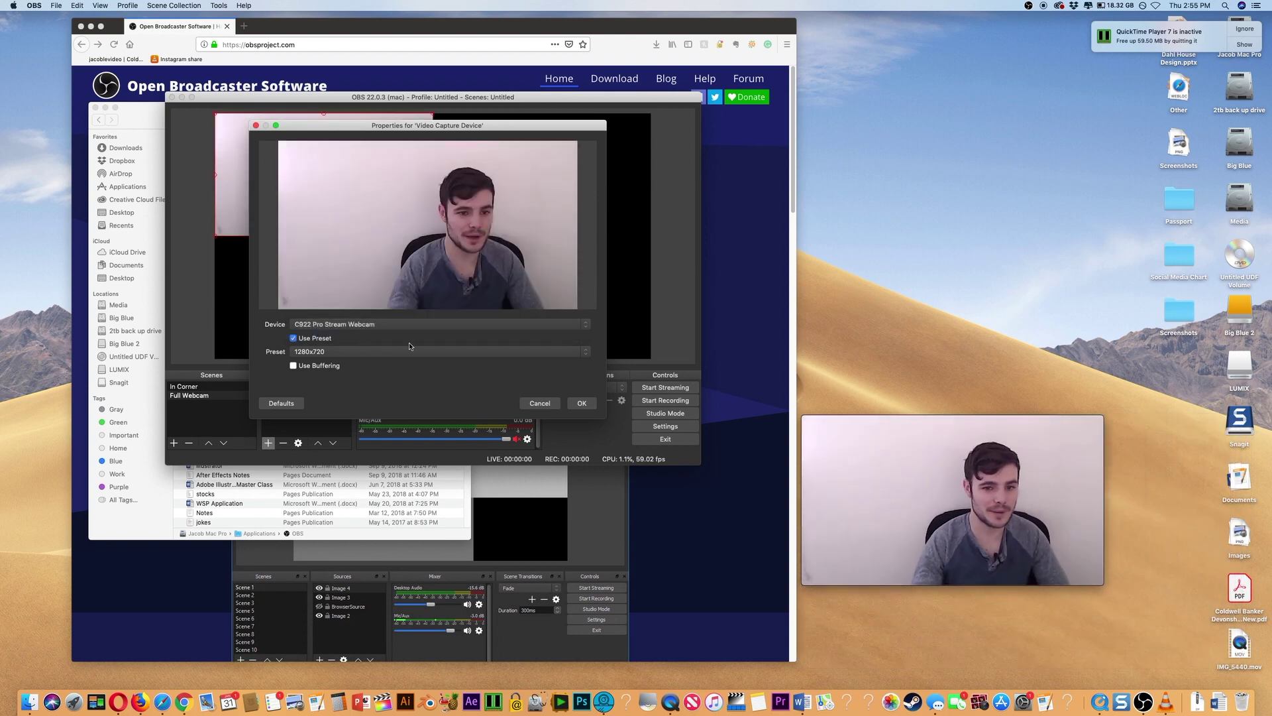
pyautogui.click(585, 352)
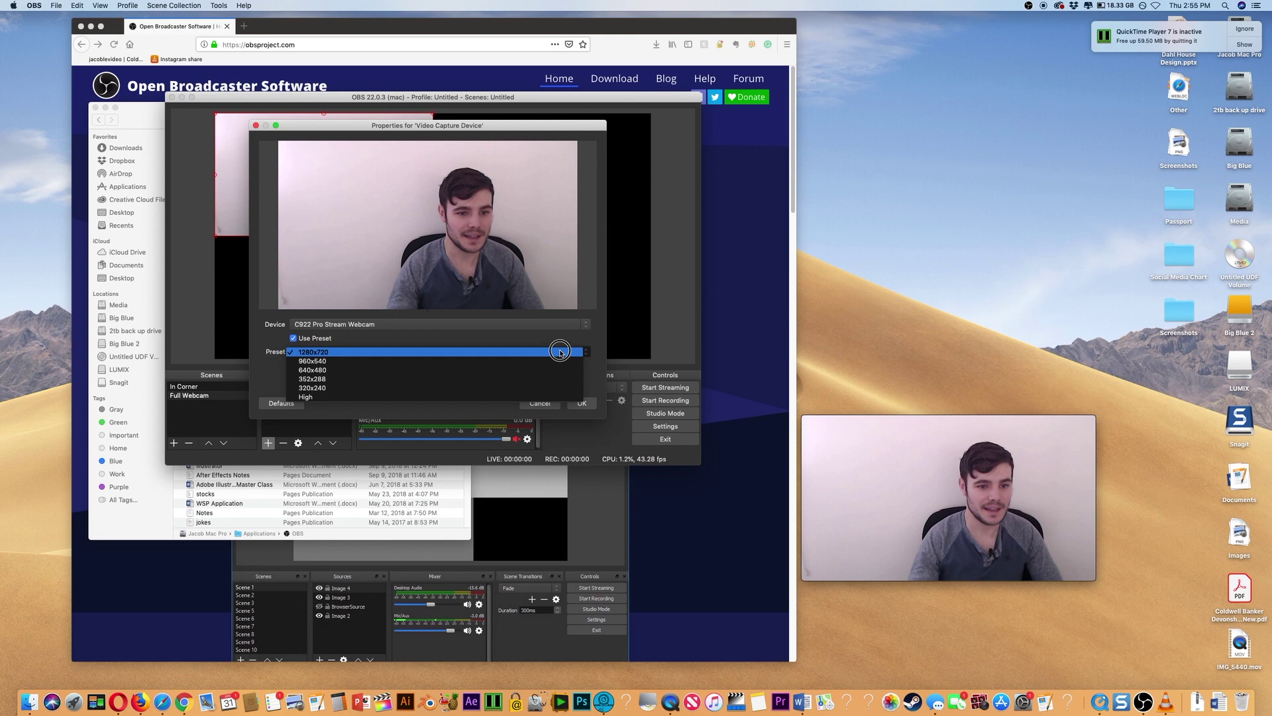
pyautogui.click(335, 397)
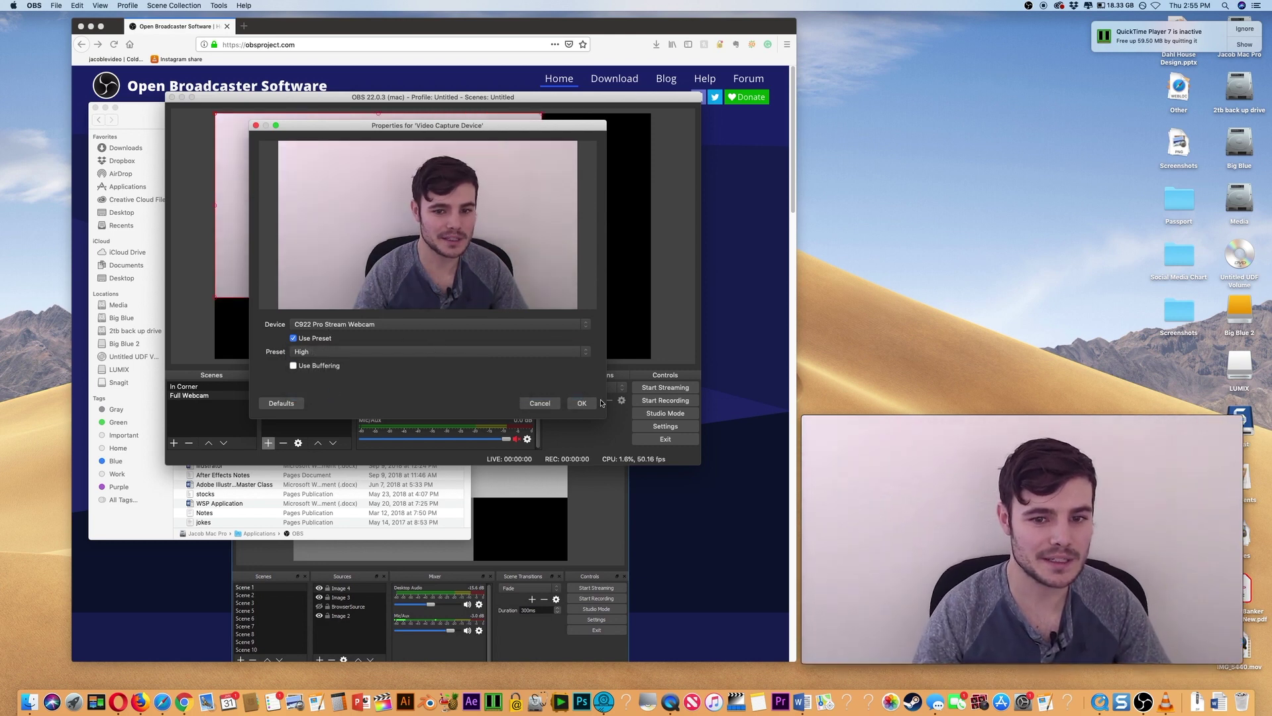
pyautogui.click(581, 403)
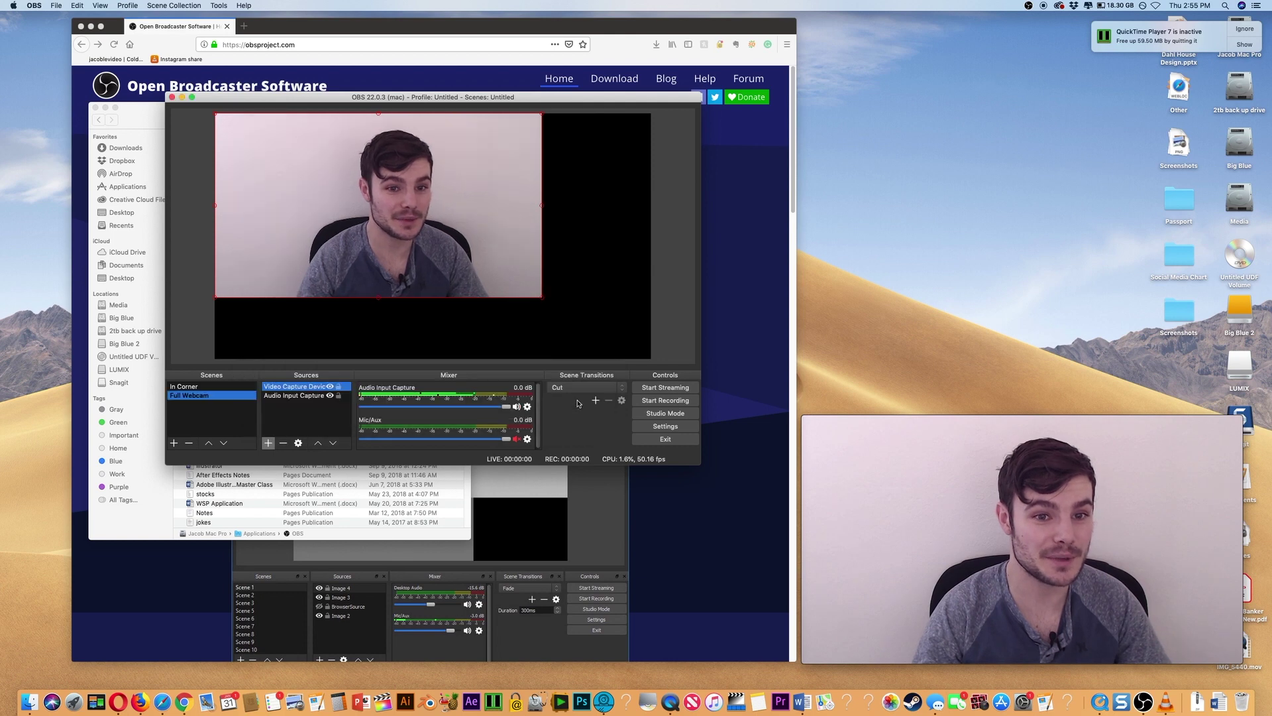
pyautogui.moveTo(542, 298); pyautogui.dragTo(650, 358)
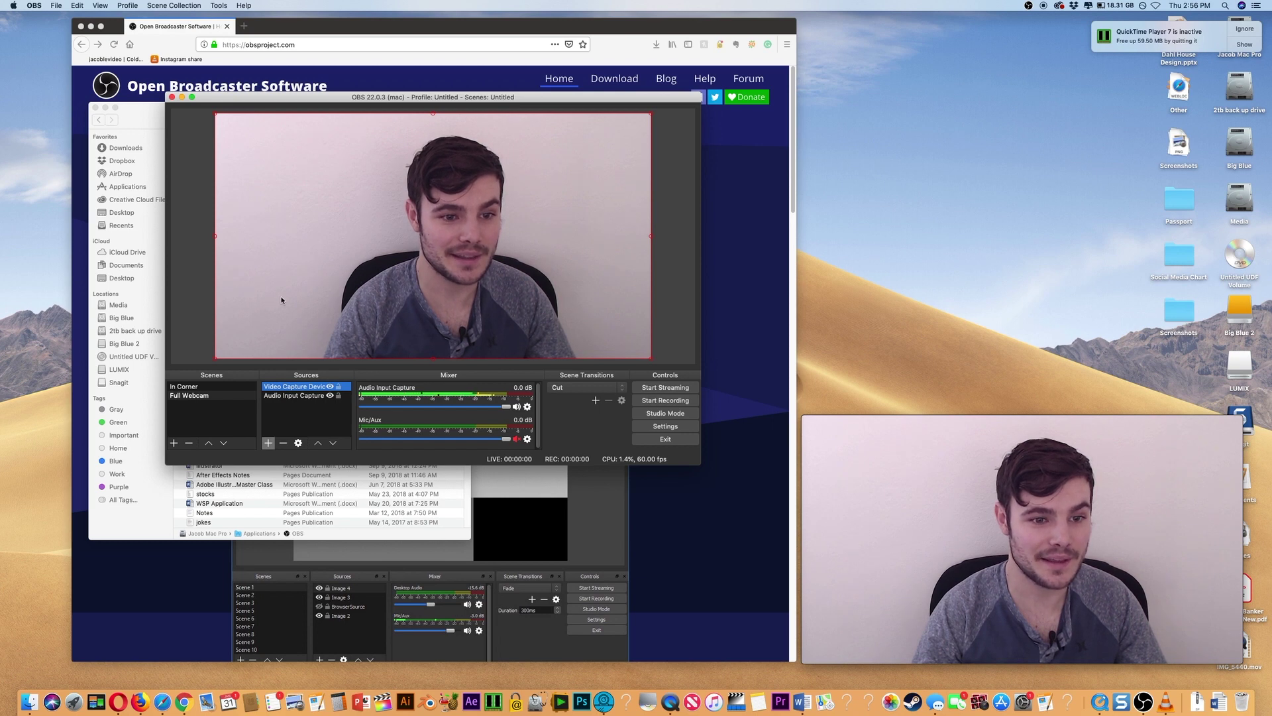
pyautogui.click(198, 396)
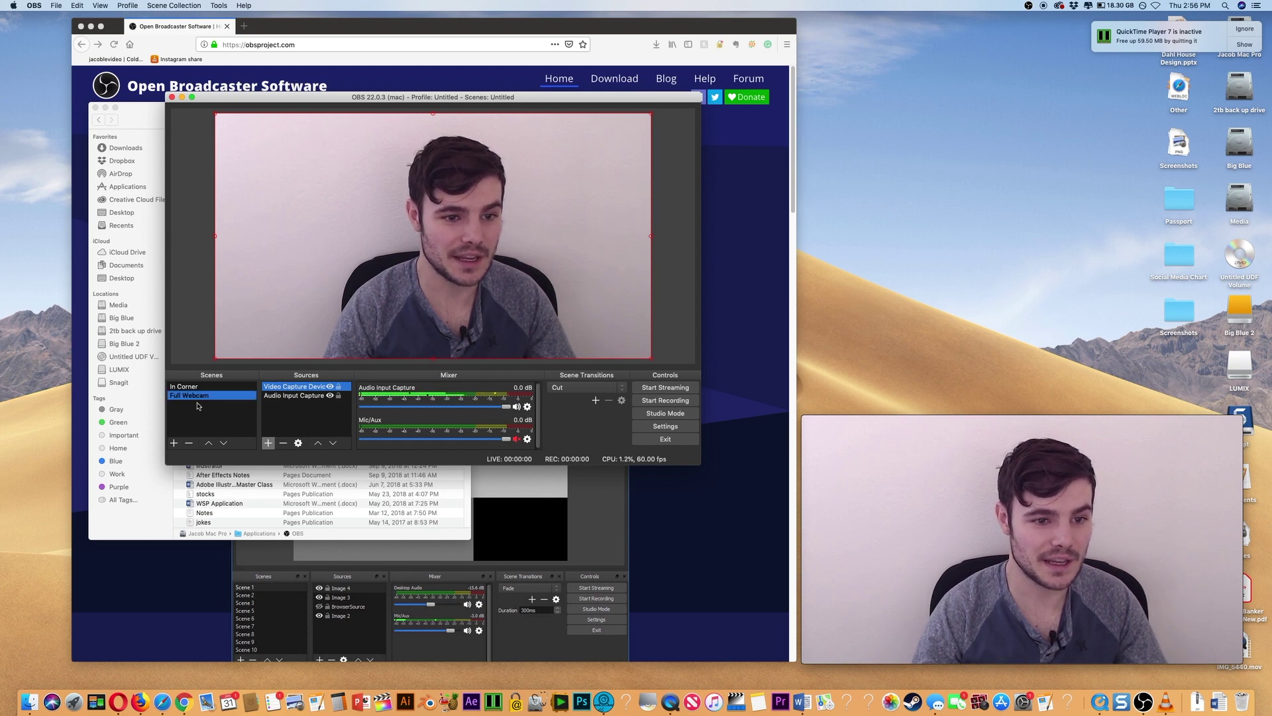
# - In the In Corner scene, add an Audio Input Capture using the C922 Pro Stream Webcam
pyautogui.click(191, 387)
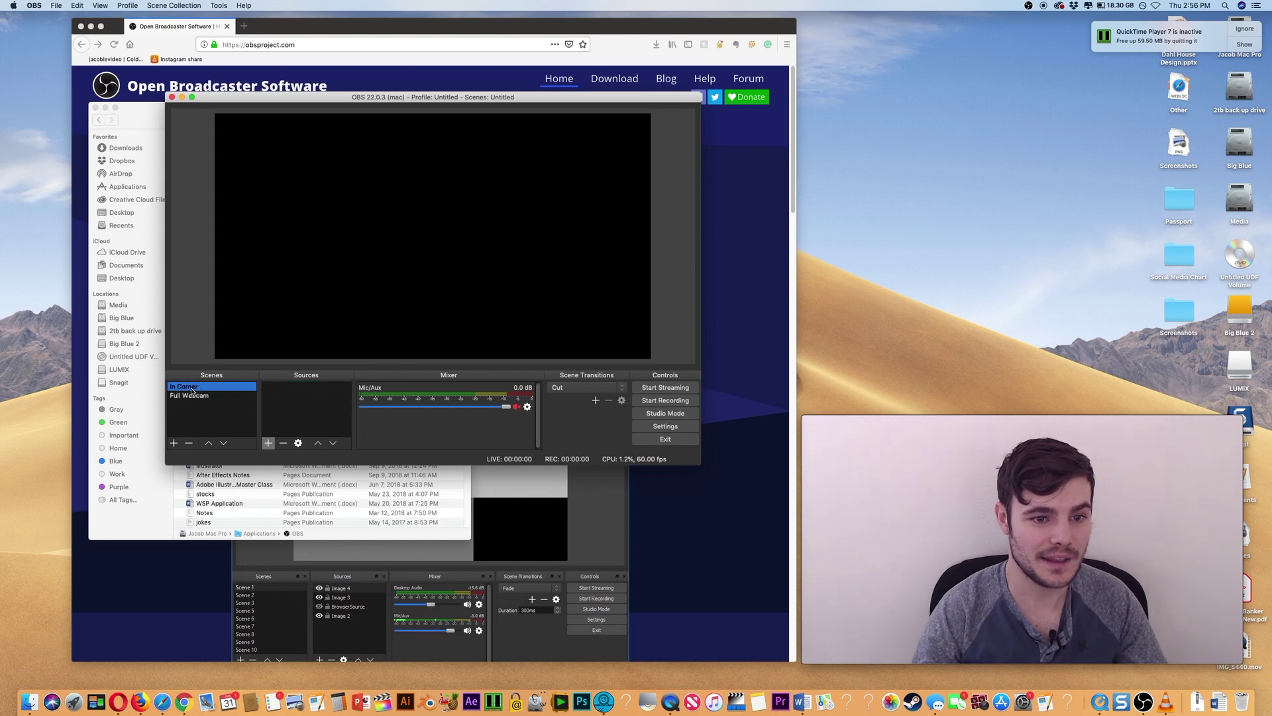
pyautogui.click(268, 443)
pyautogui.click(278, 448)
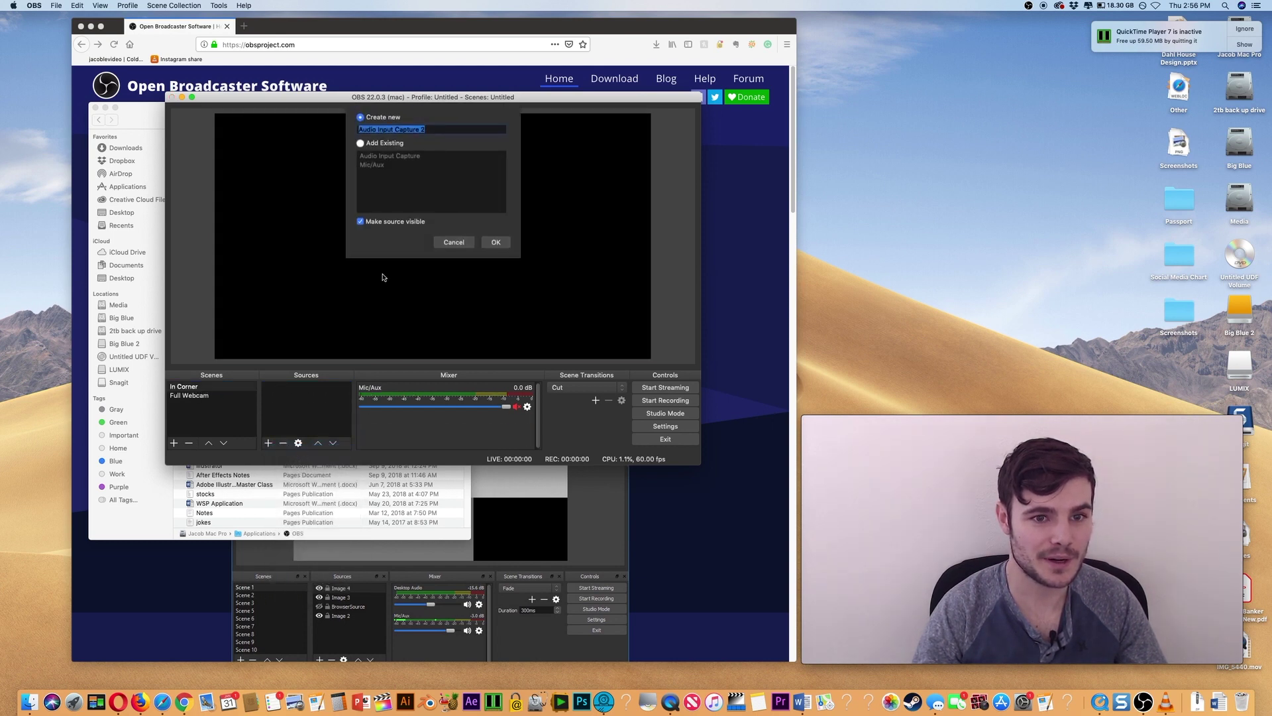
pyautogui.click(505, 243)
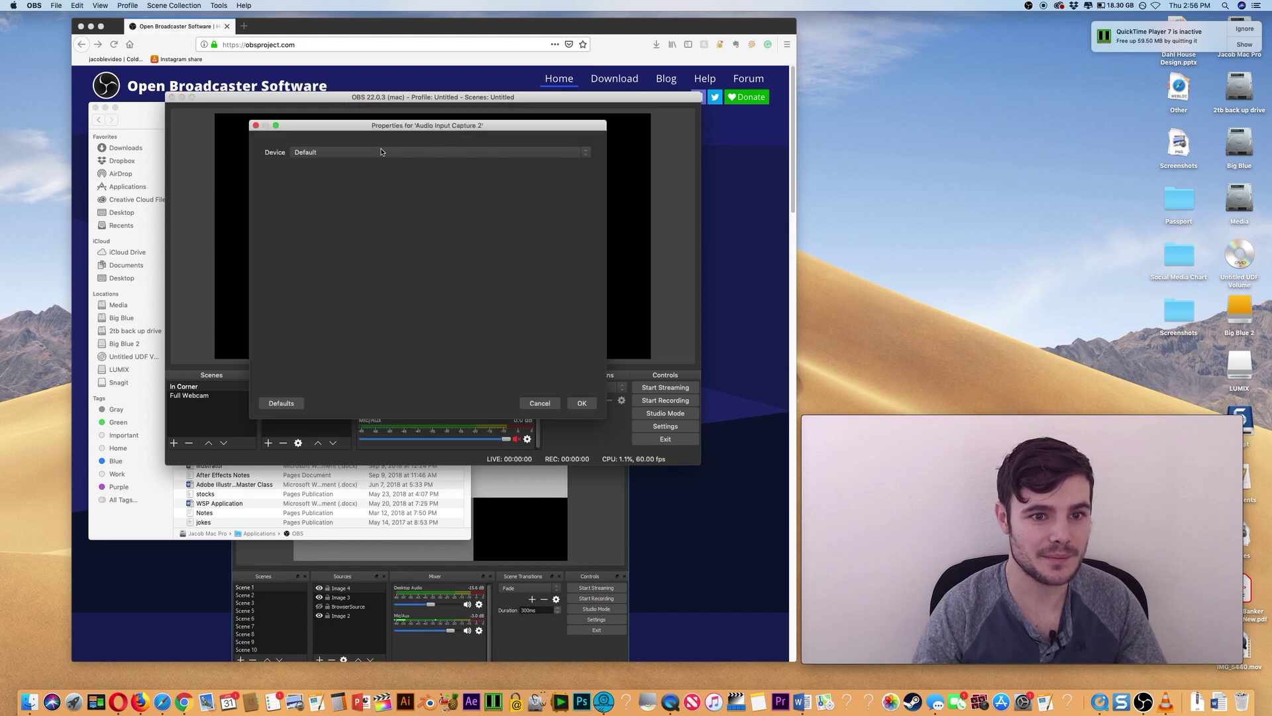
pyautogui.click(368, 153)
pyautogui.click(369, 180)
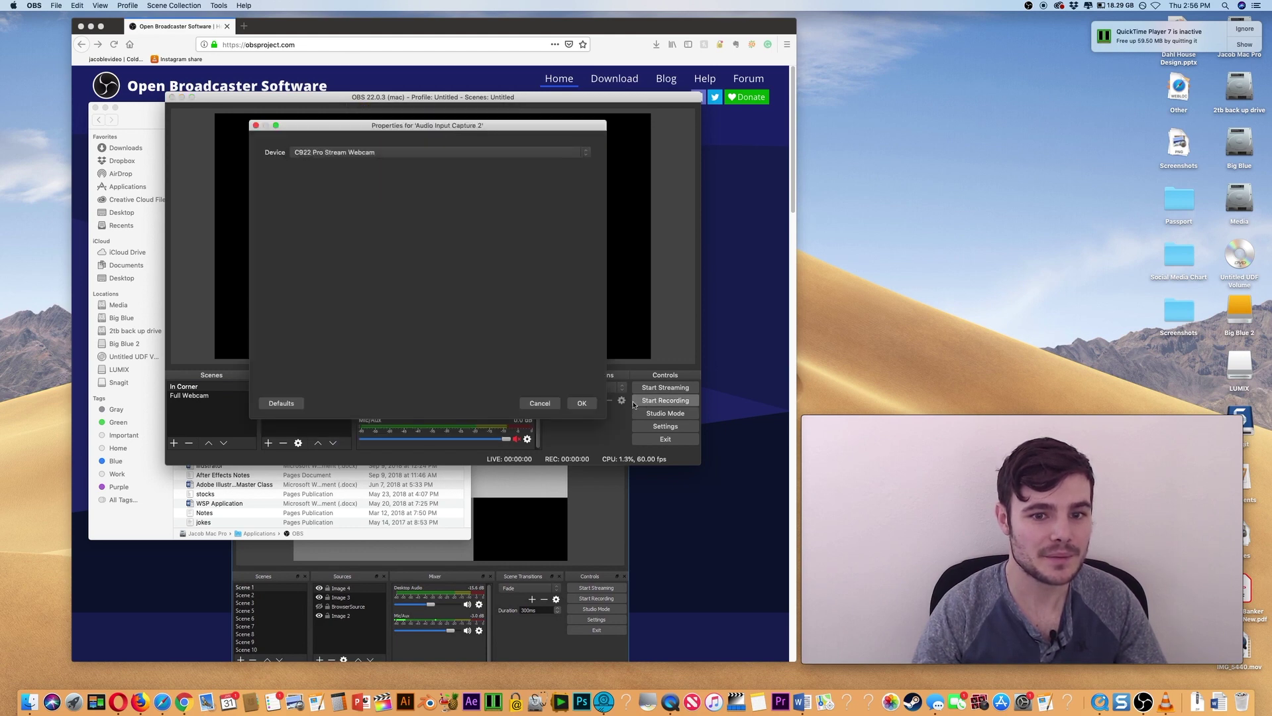
pyautogui.click(582, 403)
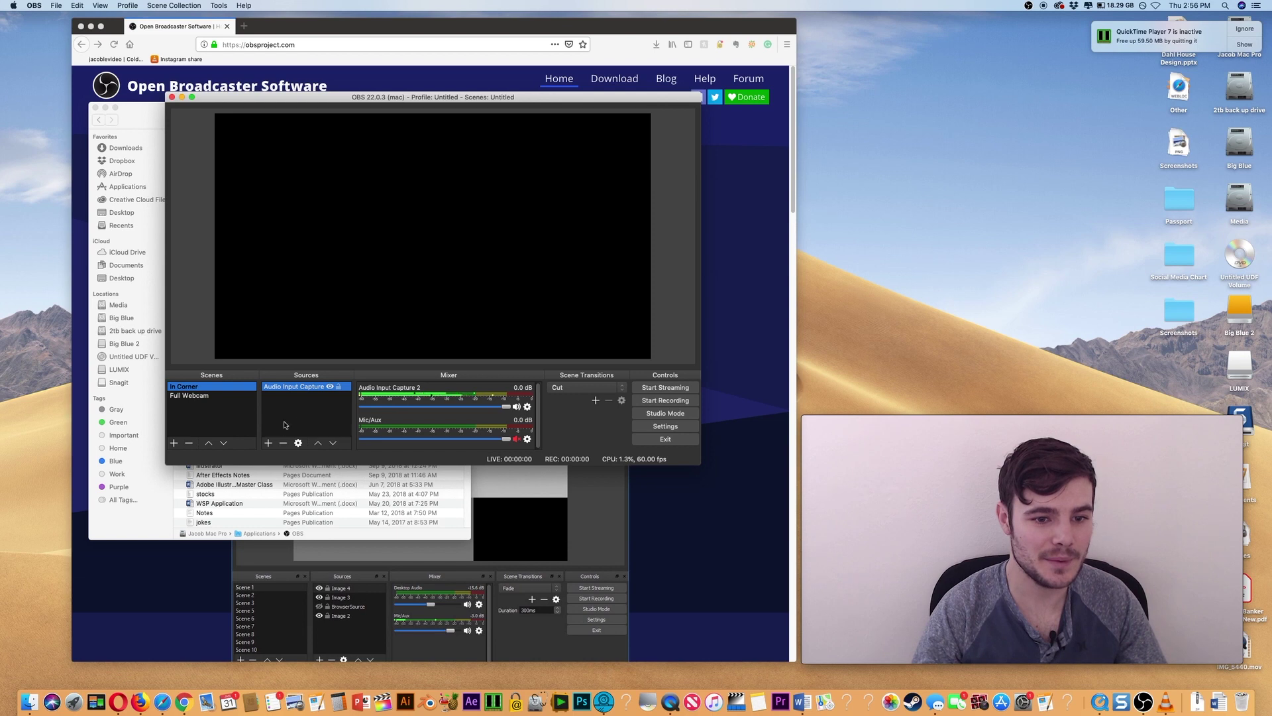
# - Add a C922 webcam Video Capture Device at High preset, shrunk into the canvas's top-right corner
pyautogui.click(269, 442)
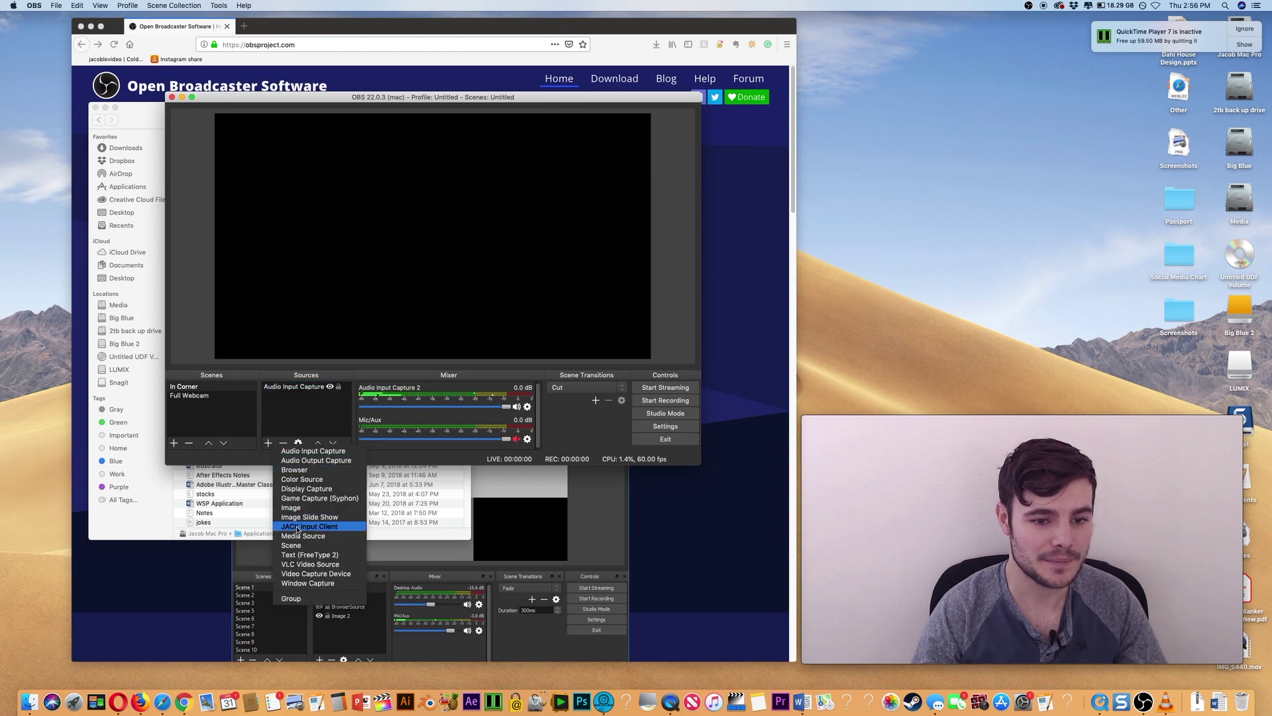
pyautogui.click(314, 574)
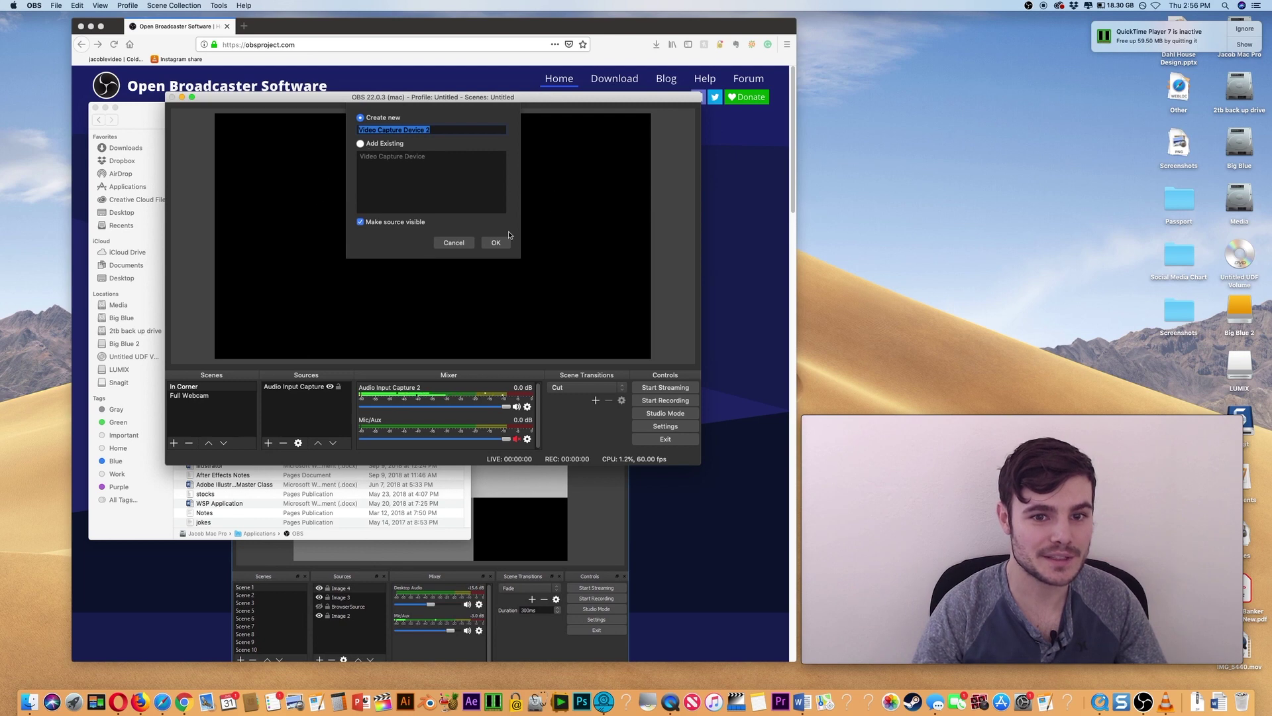
pyautogui.click(498, 242)
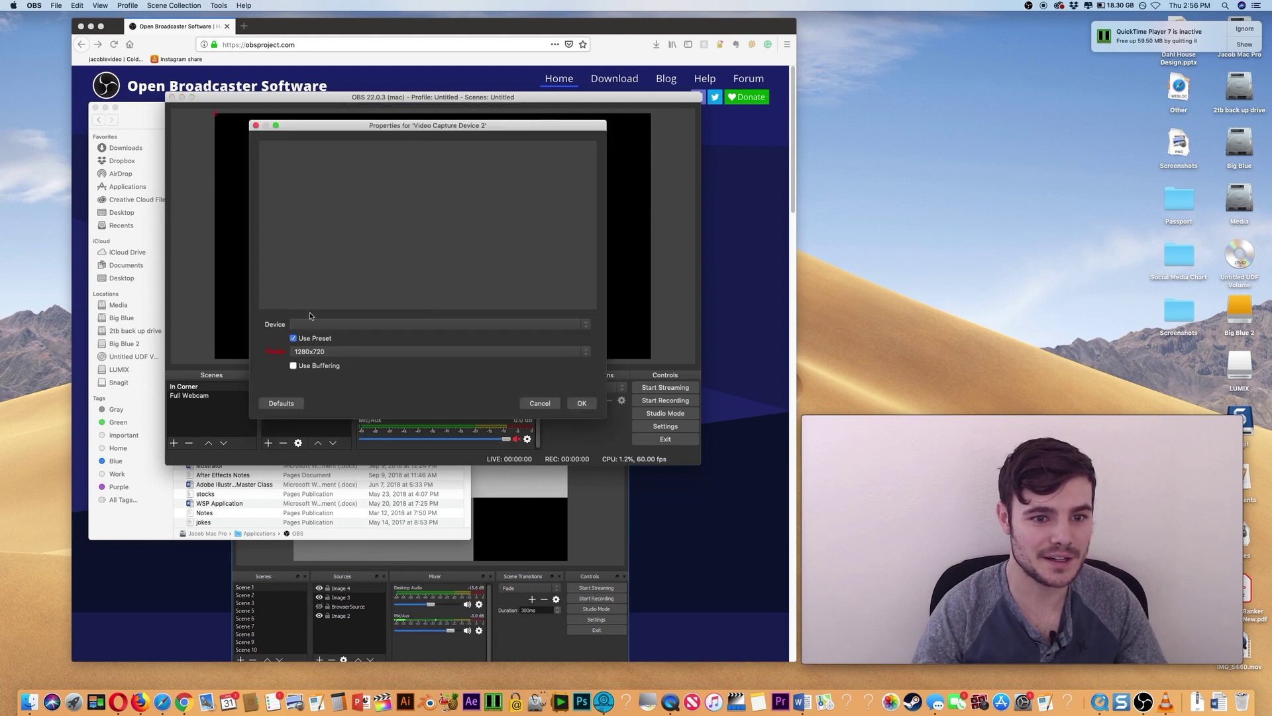
pyautogui.click(324, 324)
pyautogui.click(332, 334)
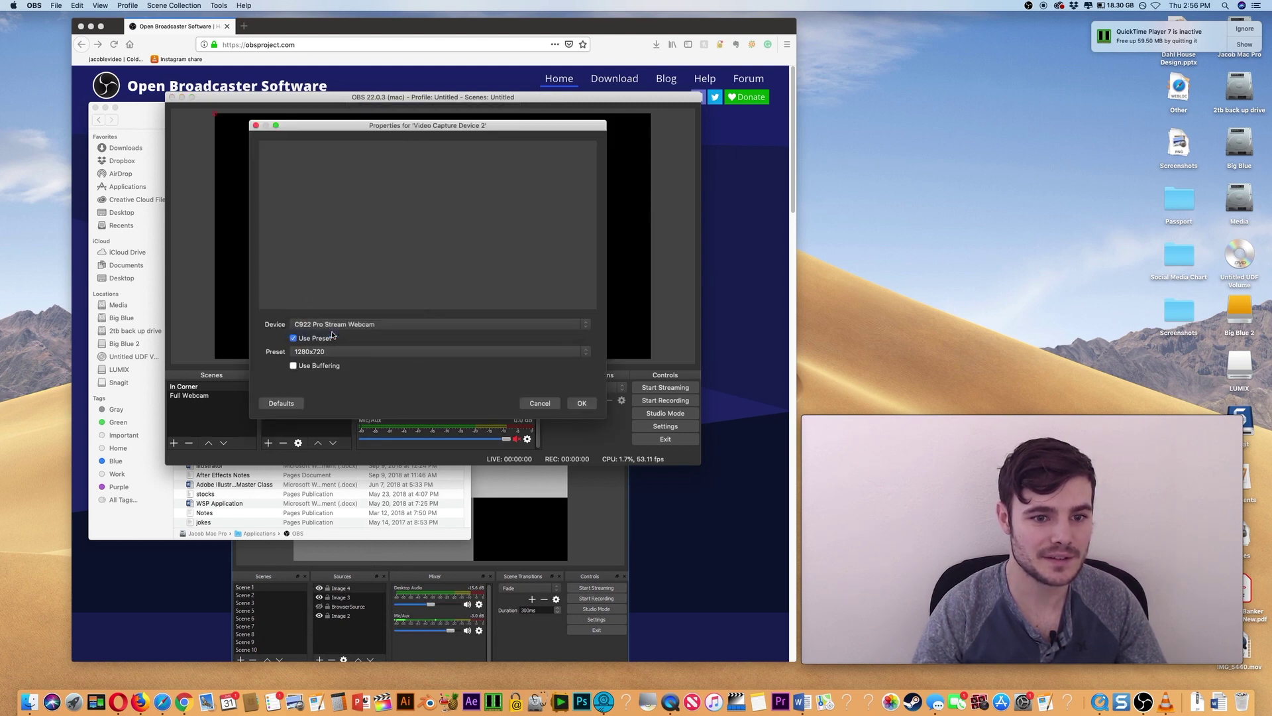
pyautogui.click(563, 355)
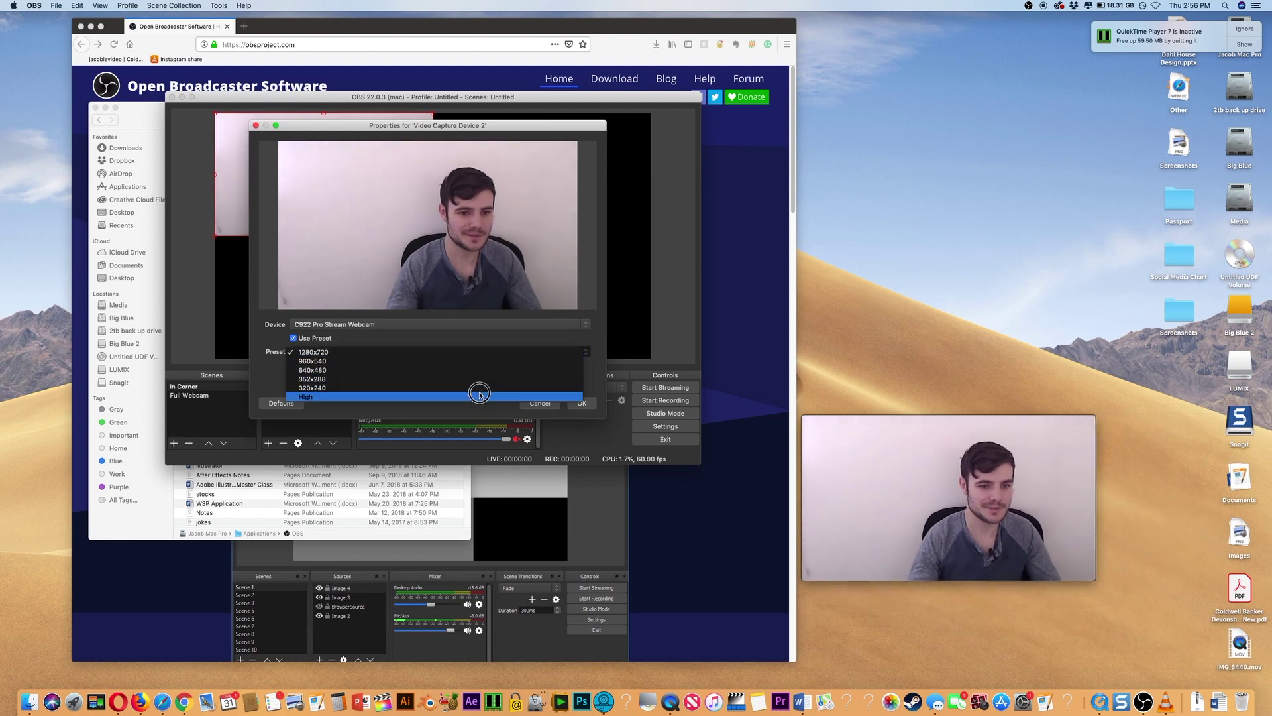
pyautogui.click(480, 395)
pyautogui.click(582, 403)
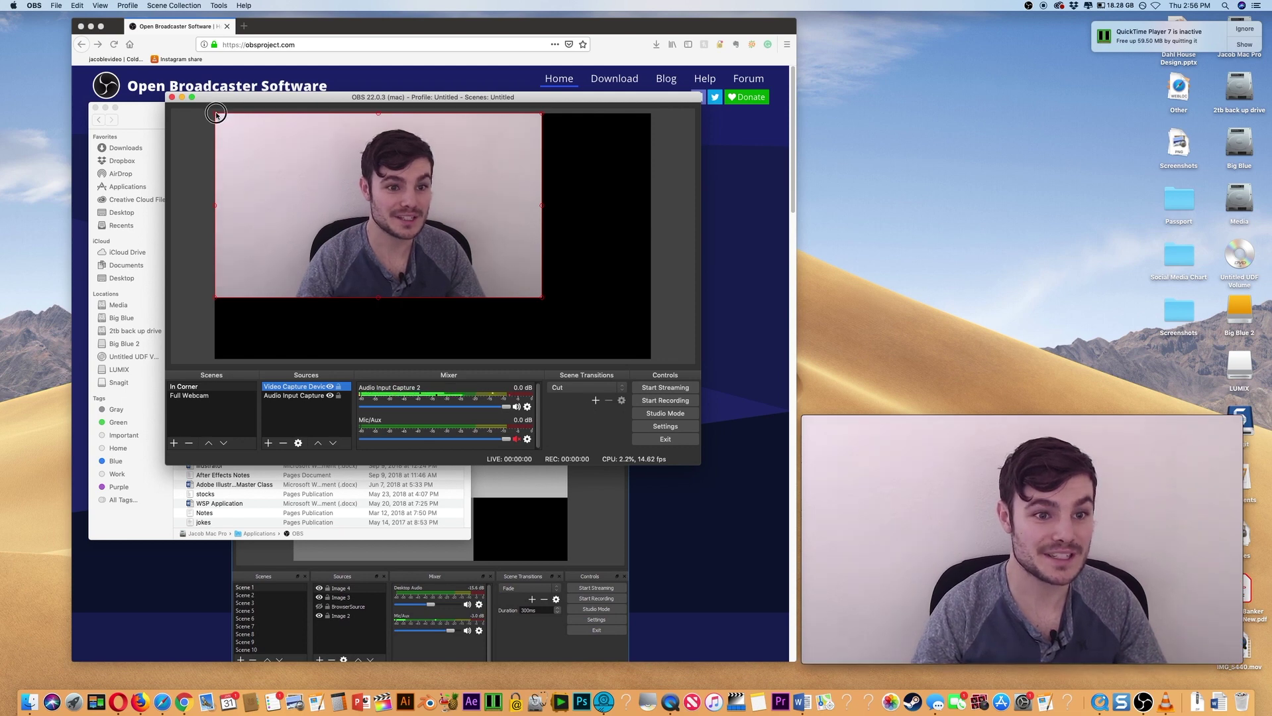
pyautogui.moveTo(215, 113); pyautogui.dragTo(381, 200)
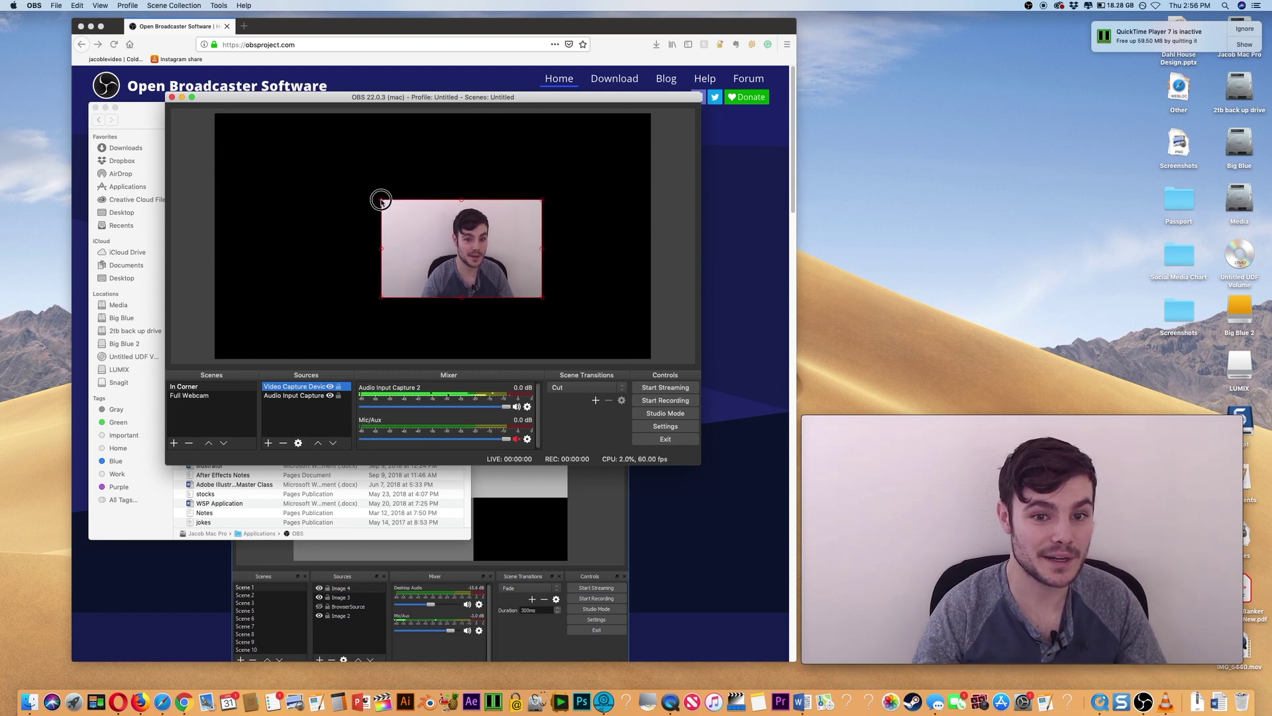
pyautogui.moveTo(460, 236); pyautogui.dragTo(570, 150)
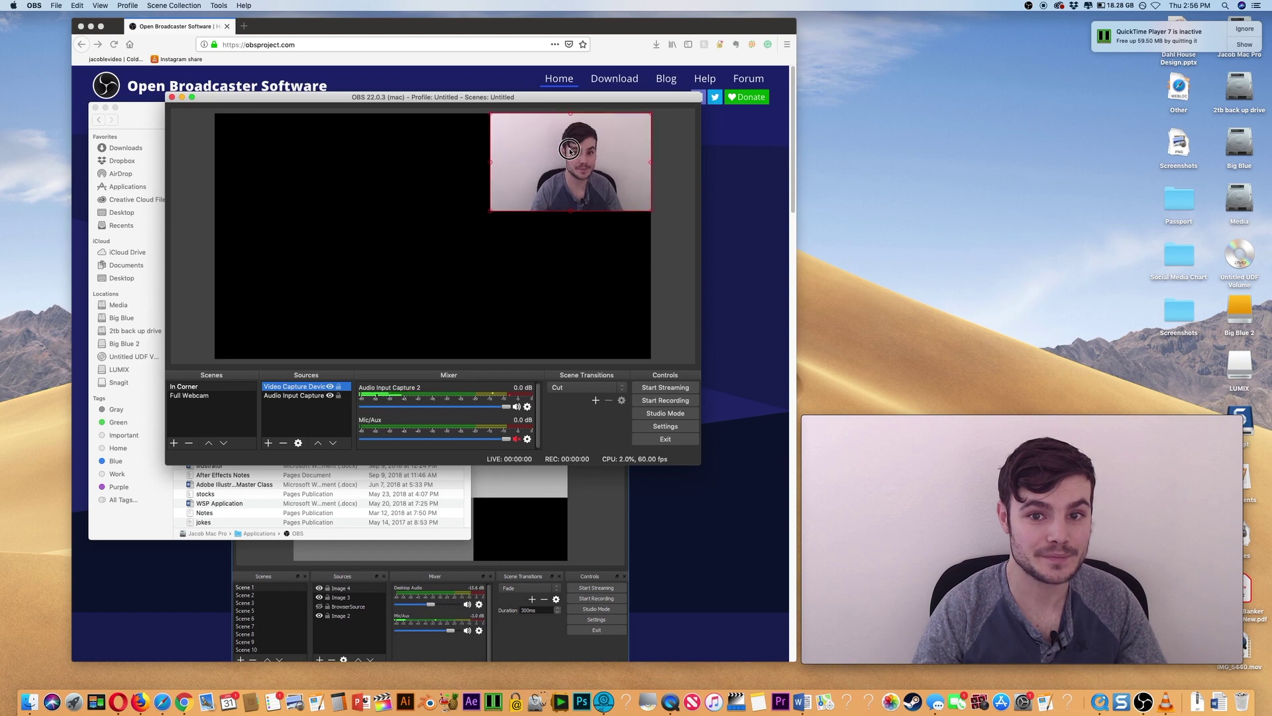
# - Add a Display Capture of Display 0 behind the cornered webcam in In Corner
pyautogui.click(400, 295)
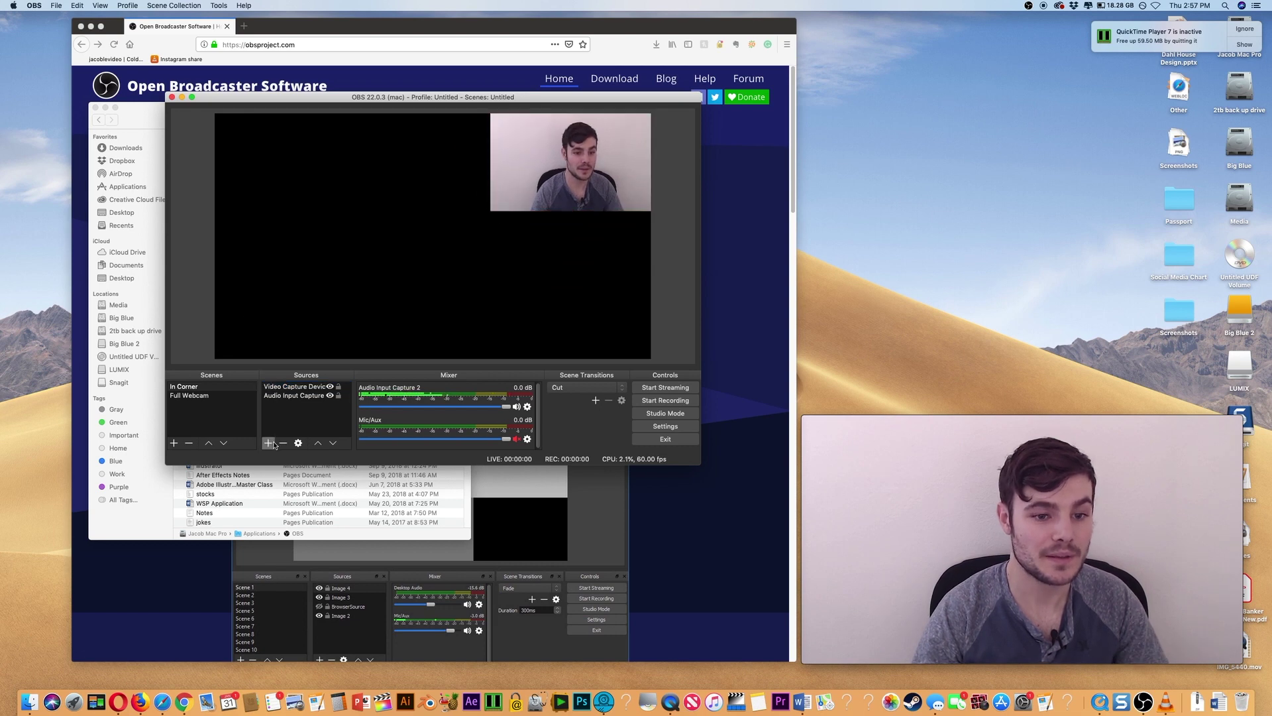
pyautogui.click(268, 442)
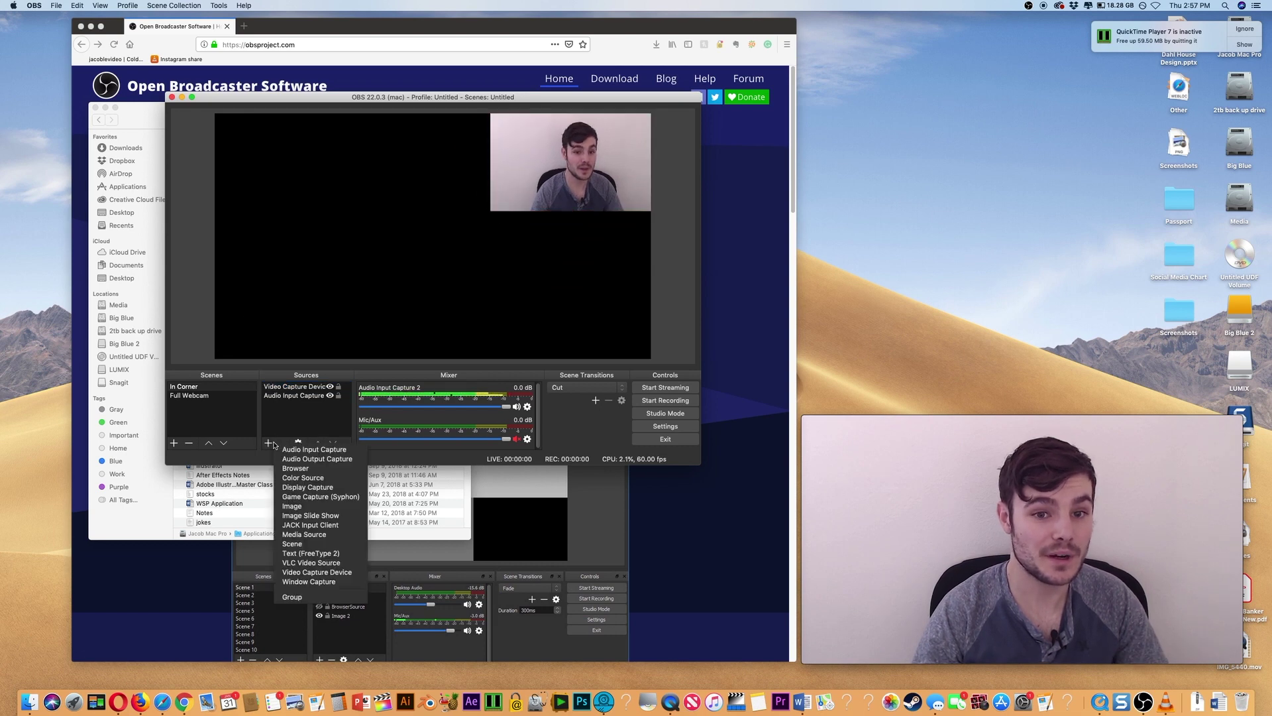
pyautogui.click(300, 488)
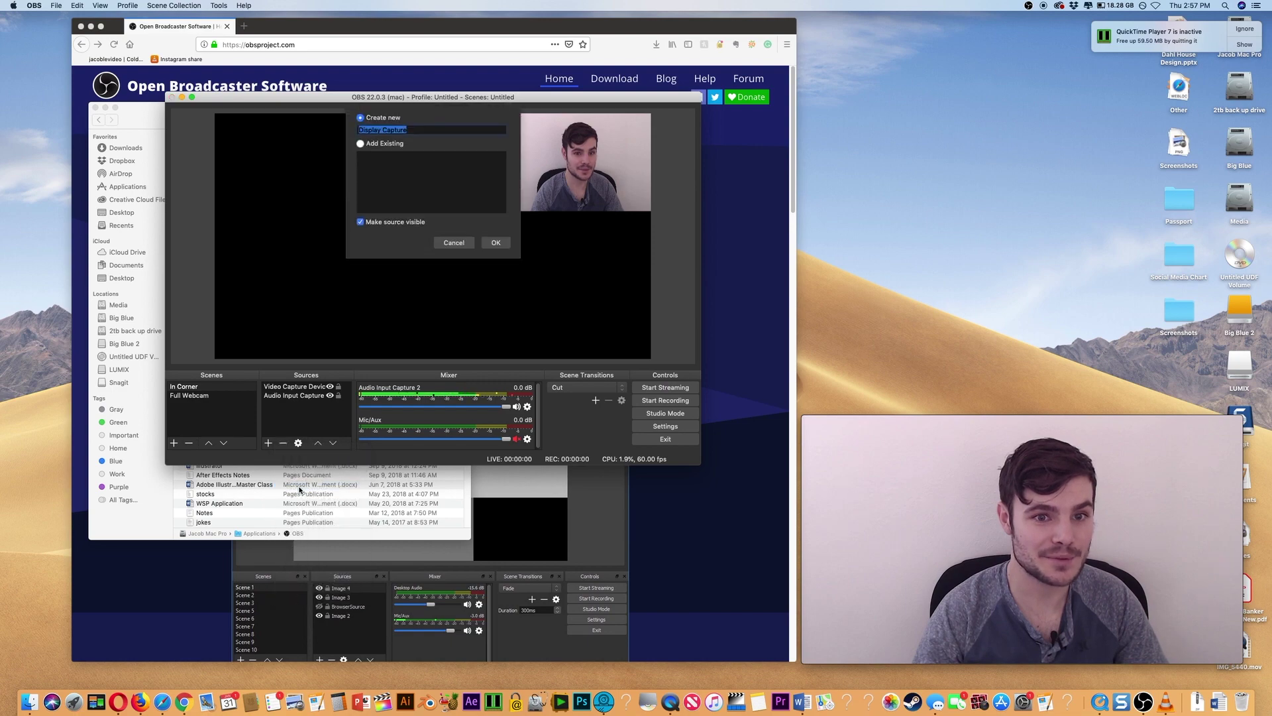
pyautogui.click(493, 243)
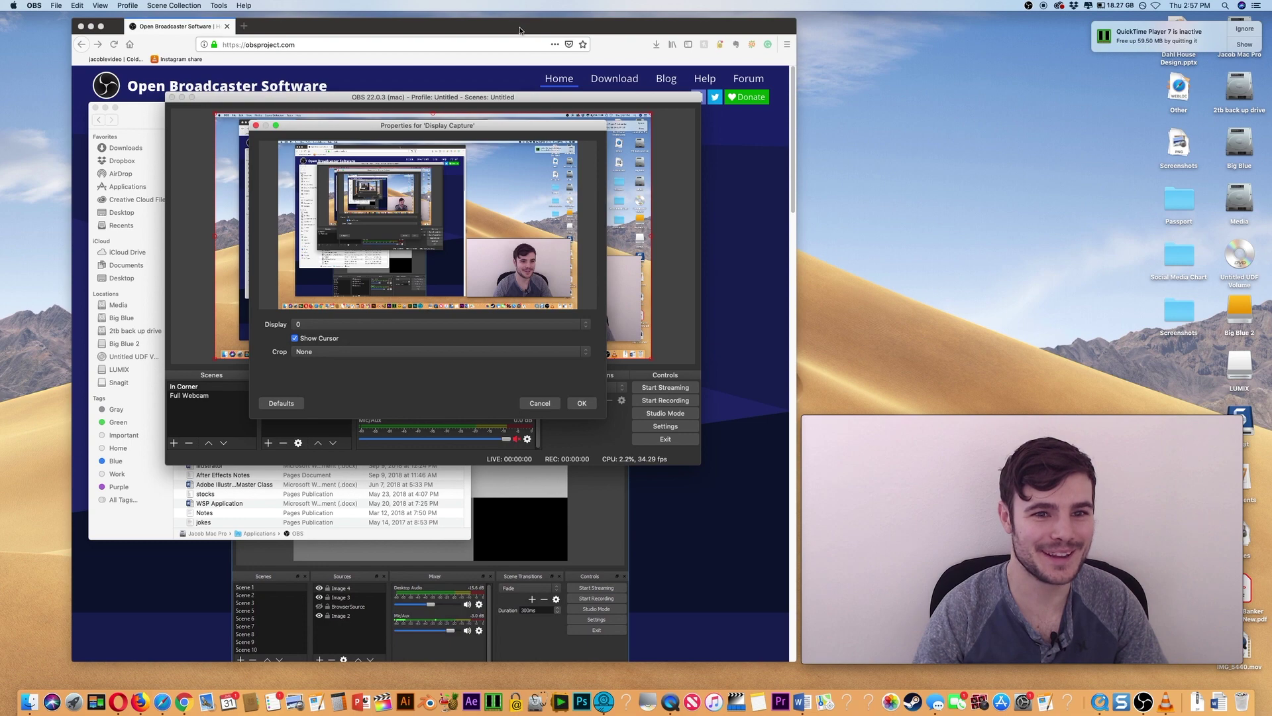
pyautogui.moveTo(502, 99); pyautogui.dragTo(339, 17)
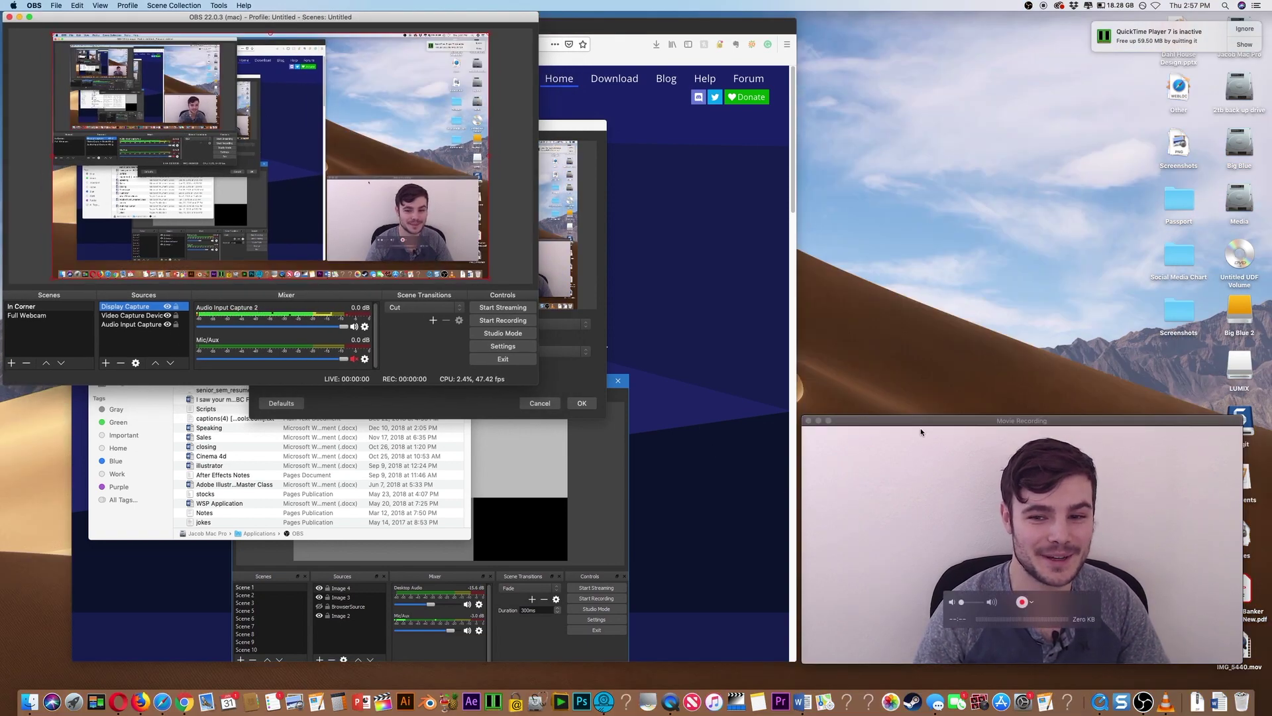
# - Hide the QuickTime window and layer Video Capture Device above Display Capture, denying the accessibility prompt
pyautogui.moveTo(918, 423); pyautogui.dragTo(206, 306)
pyautogui.press('super+w')
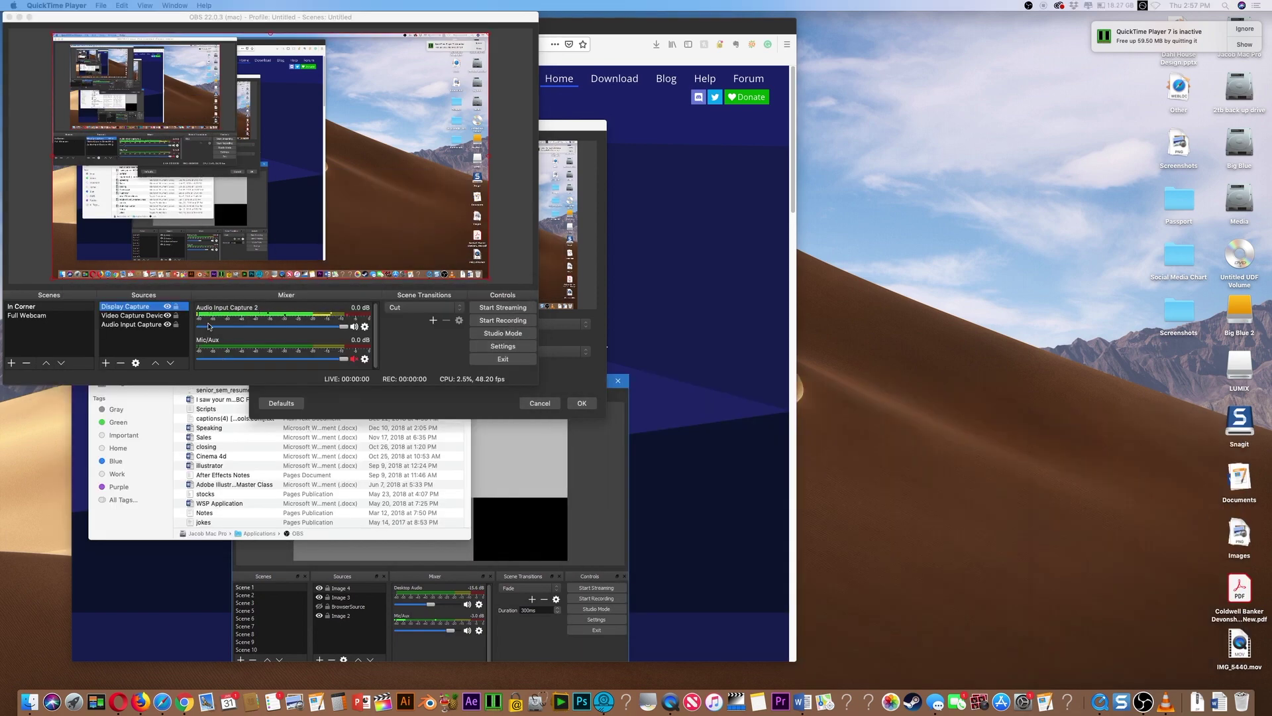
pyautogui.click(133, 317)
pyautogui.moveTo(131, 316); pyautogui.dragTo(128, 306)
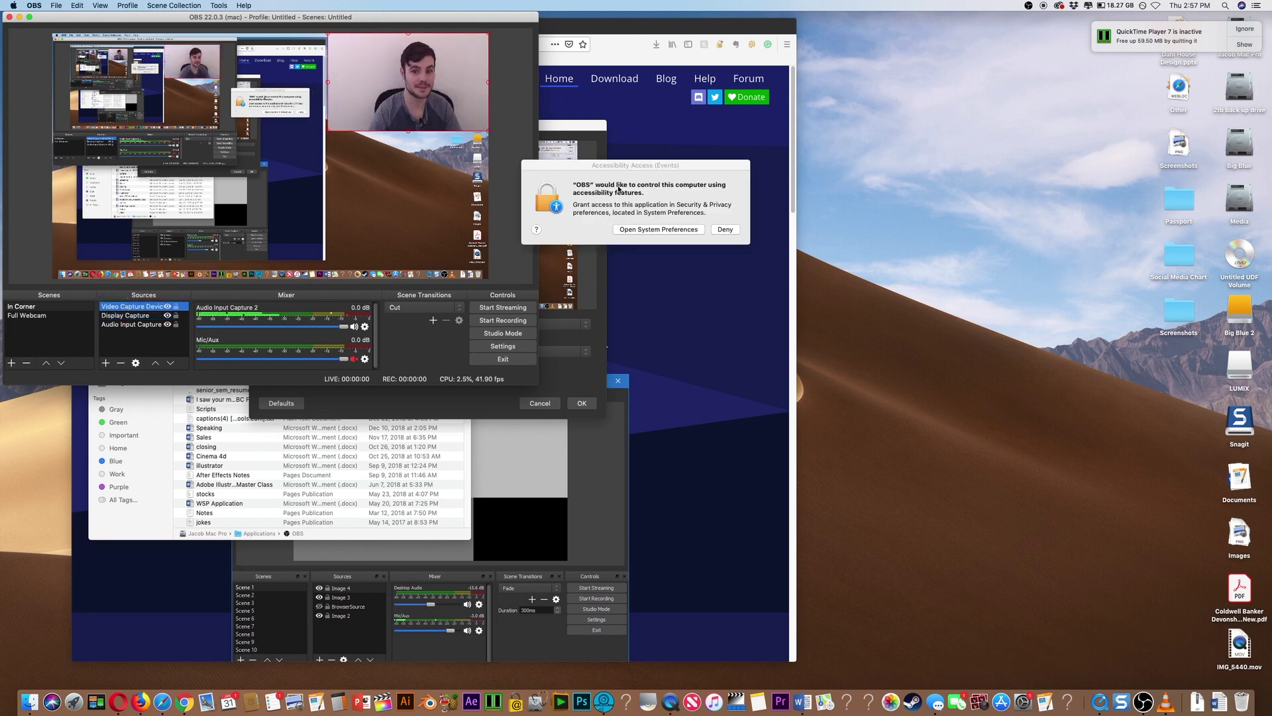
pyautogui.click(725, 229)
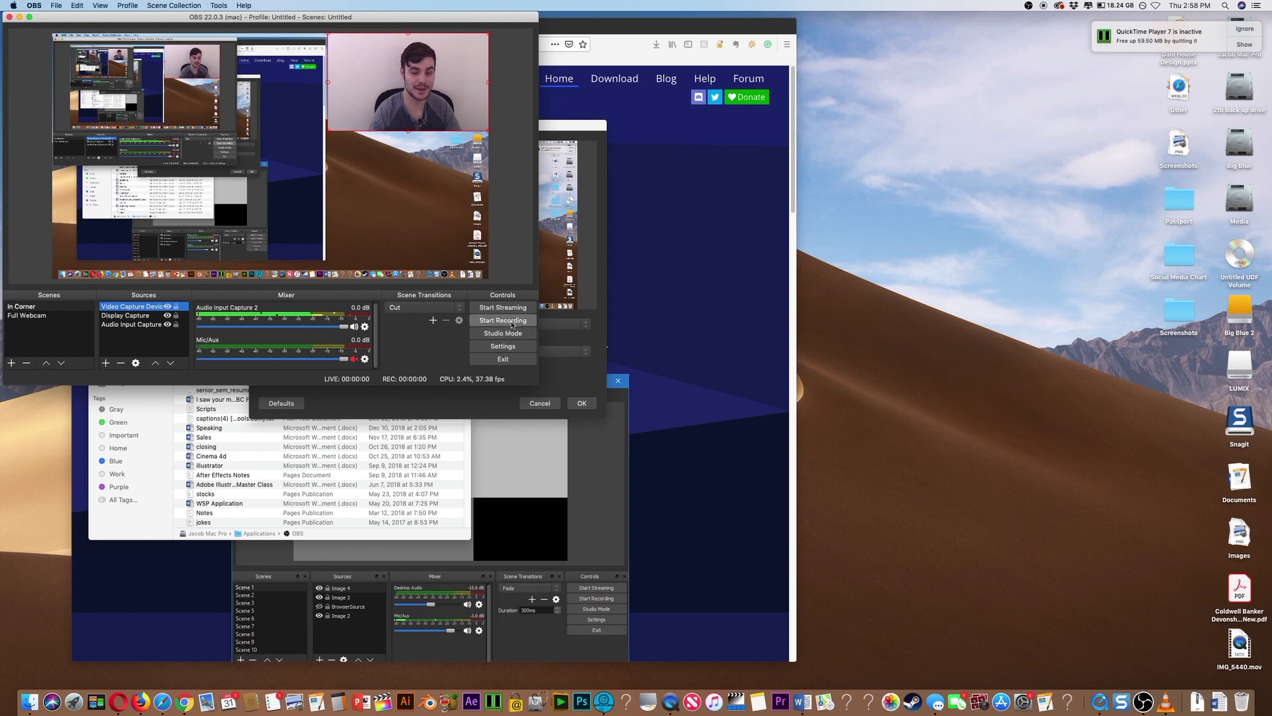
pyautogui.click(34, 308)
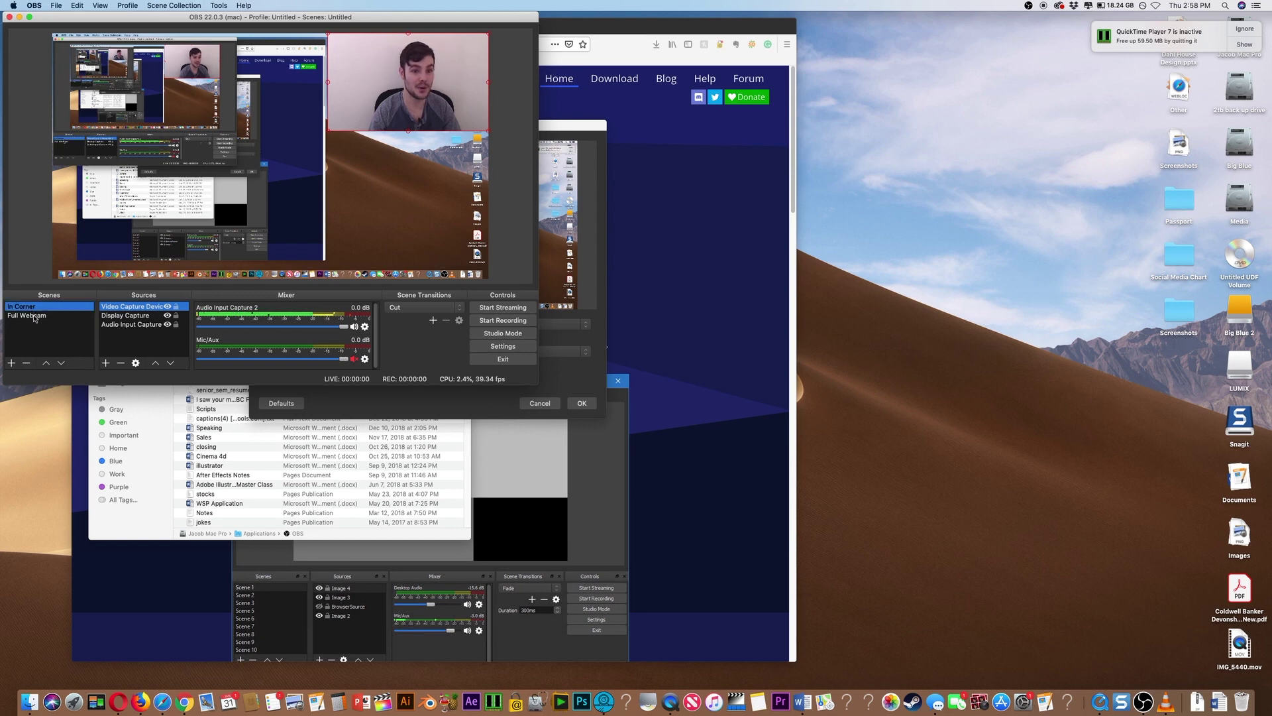
pyautogui.click(33, 317)
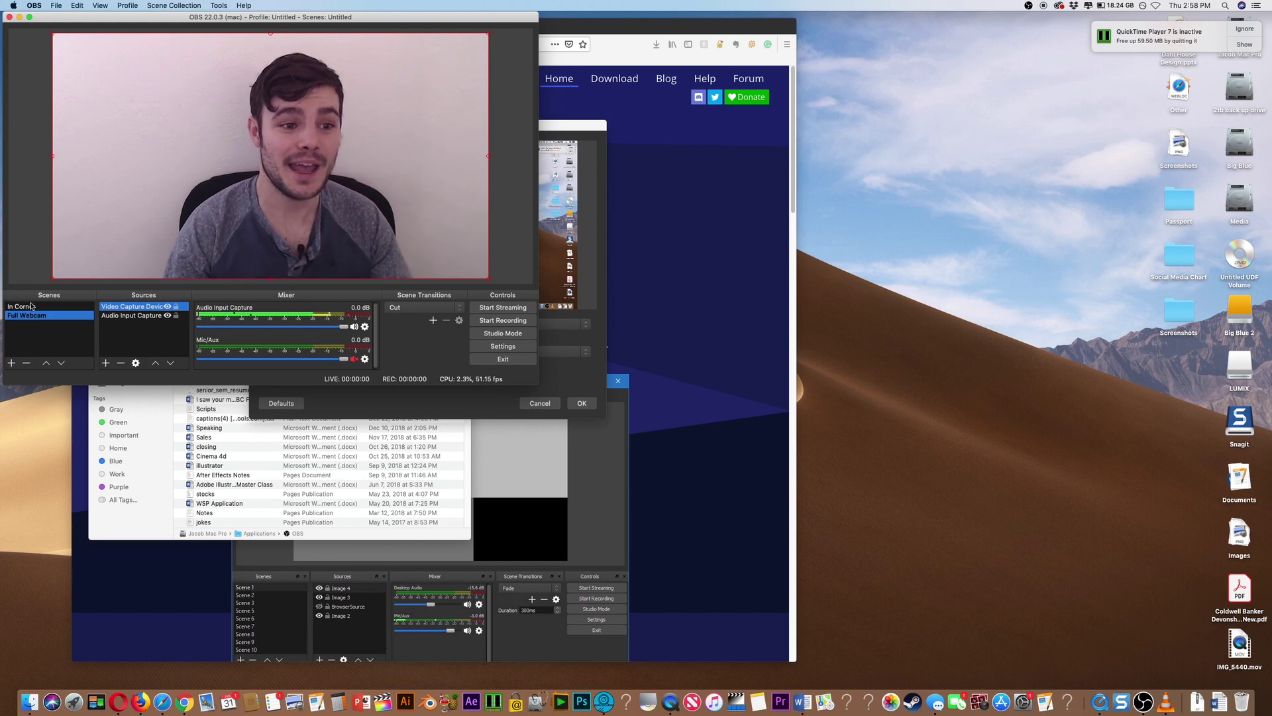
pyautogui.click(29, 309)
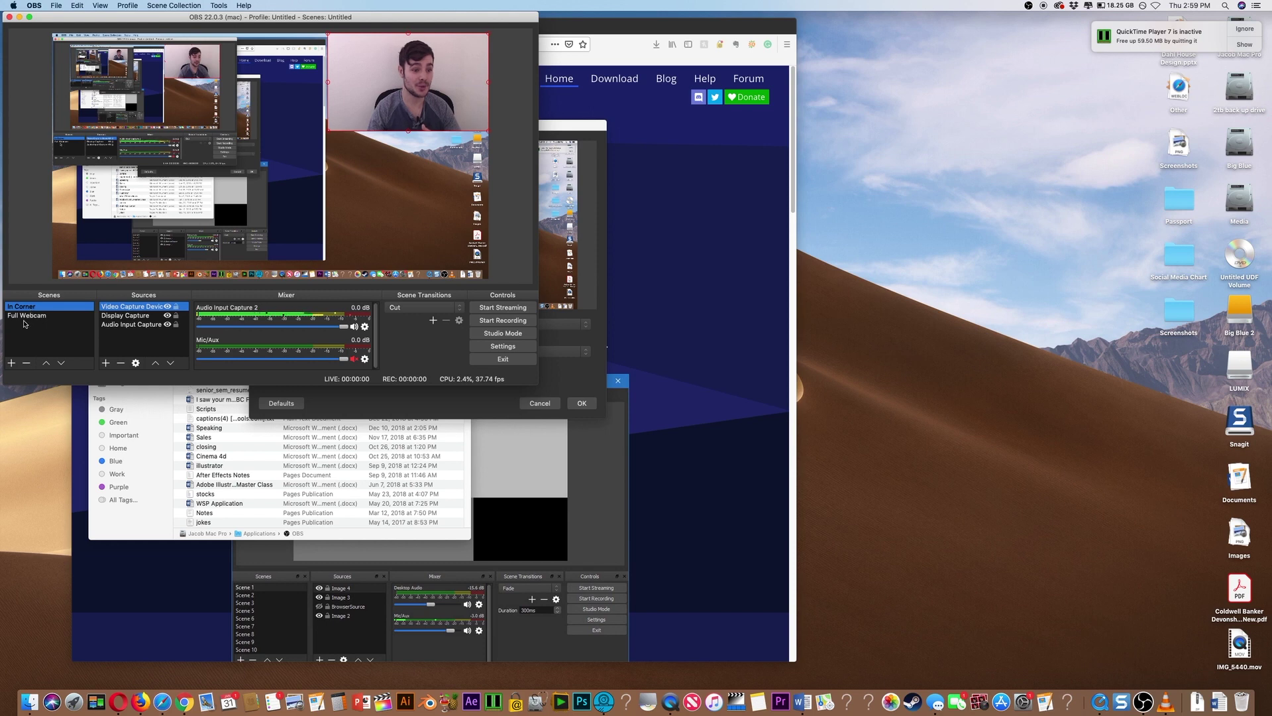
# - Check Full Webcam, then in In Corner move the webcam from top-right to bottom-right
pyautogui.click(26, 316)
pyautogui.click(49, 307)
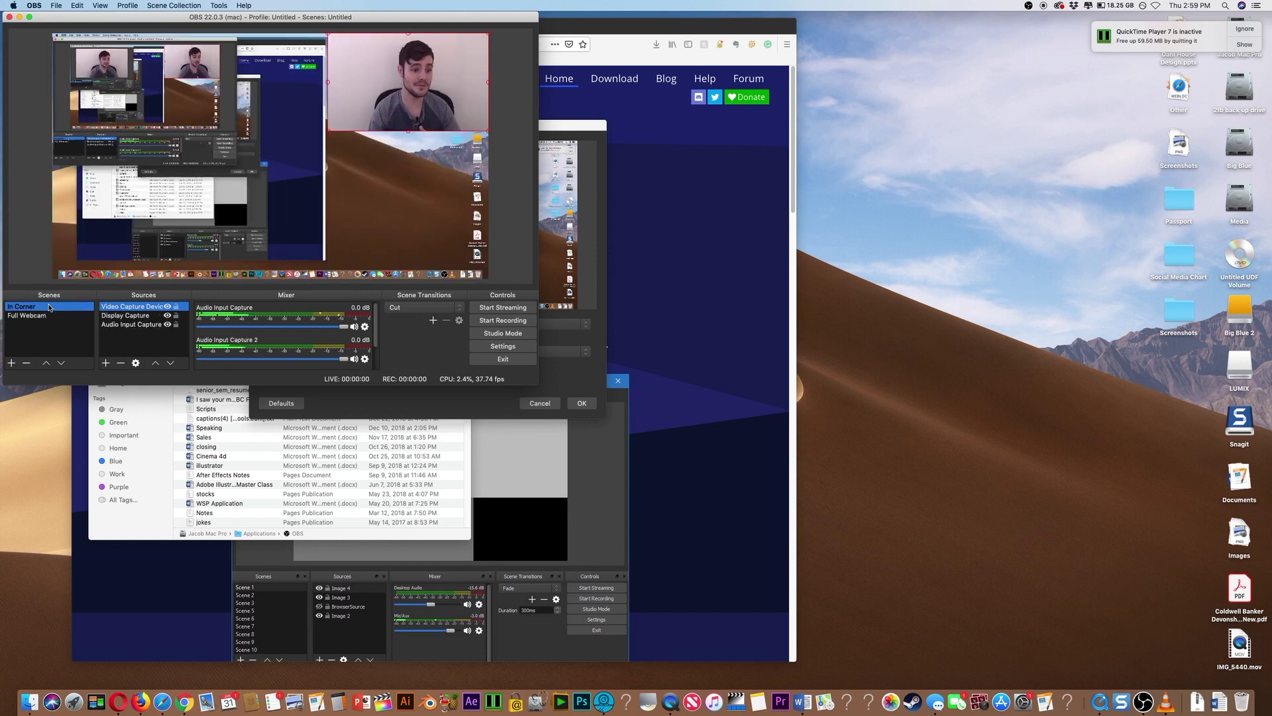
pyautogui.moveTo(363, 70); pyautogui.dragTo(365, 222)
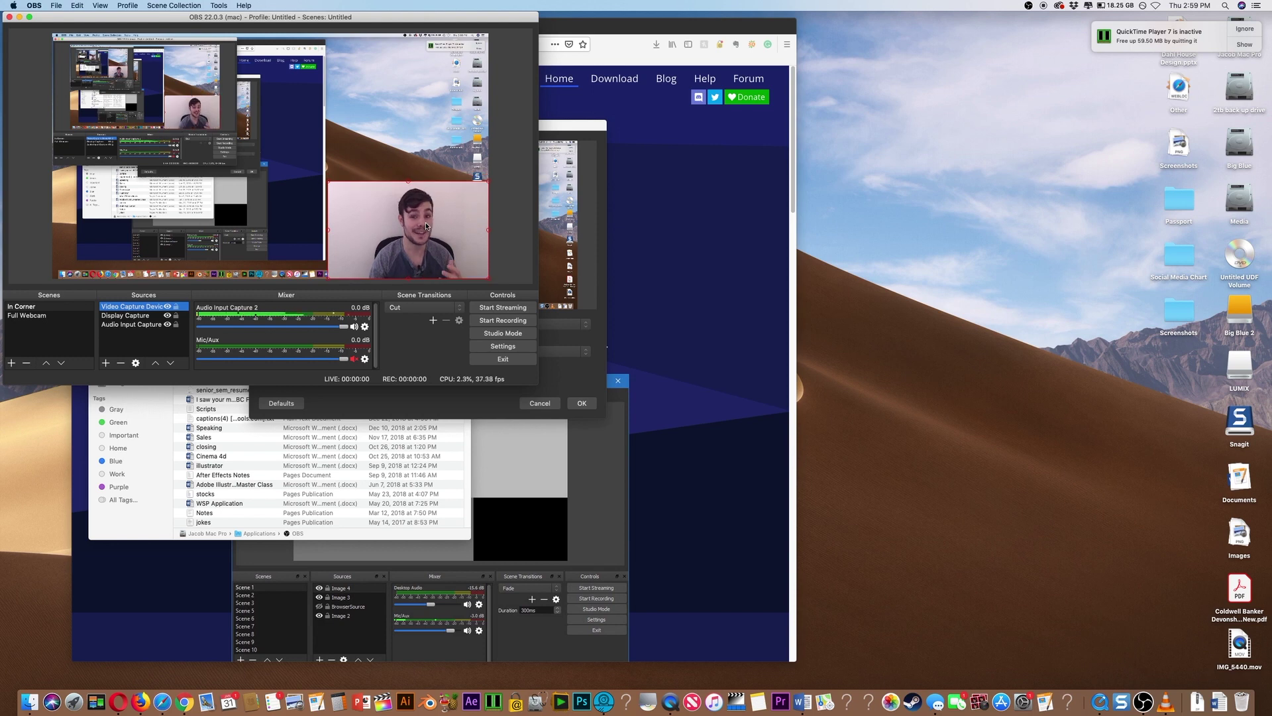